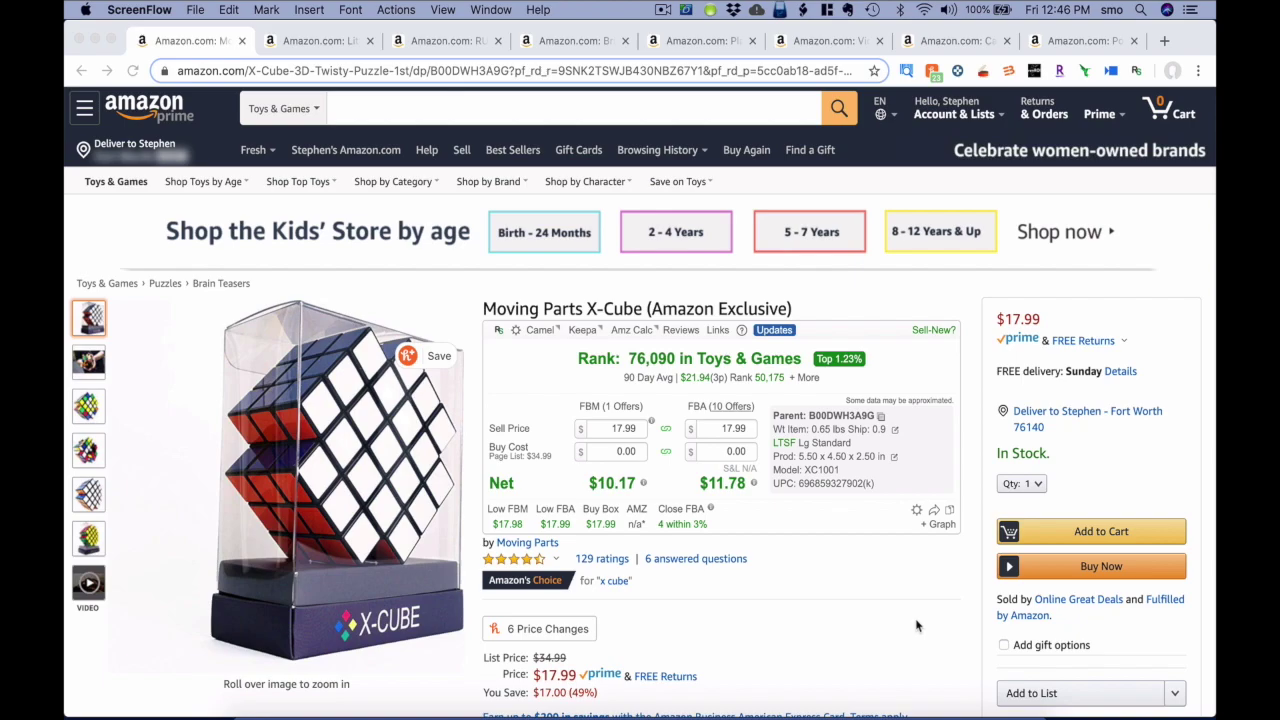
Step: In the X-Cube's Keepa price history, hide the Sales Rank, Used, New and Amazon series, leaving only Buy Box
scroll(916, 626, "down", 10)
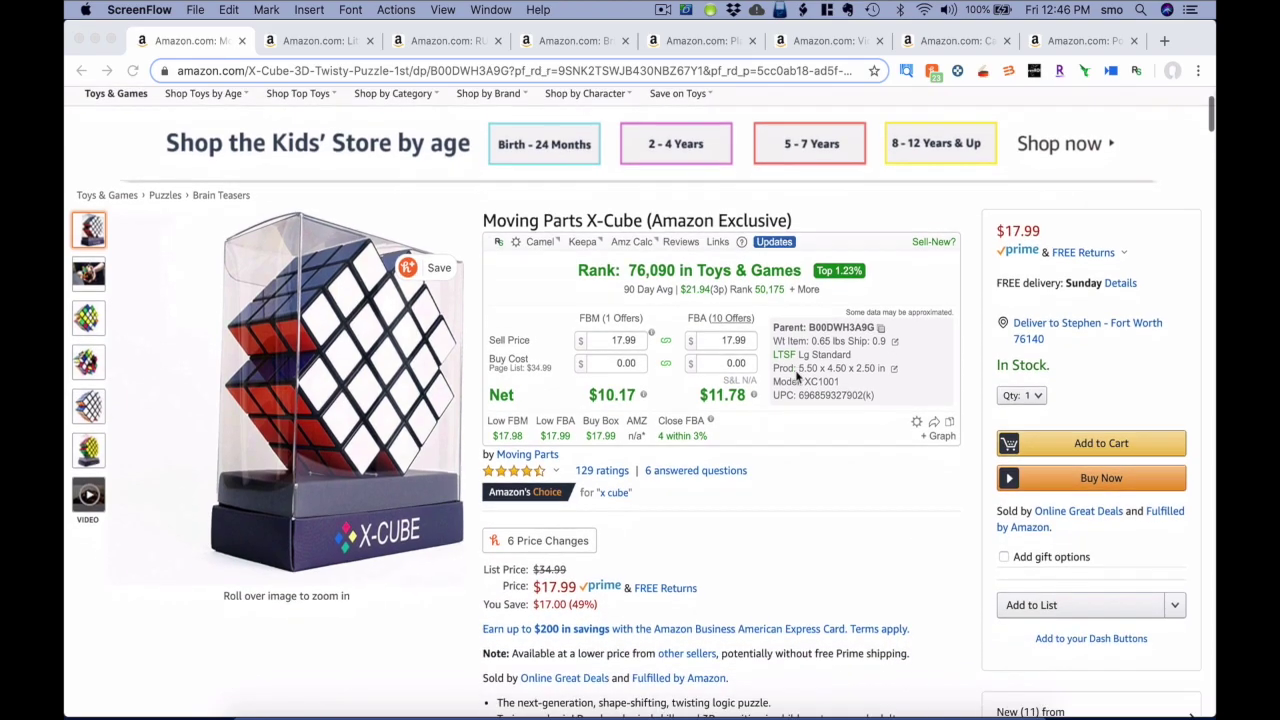
scroll(797, 377, "down", 7)
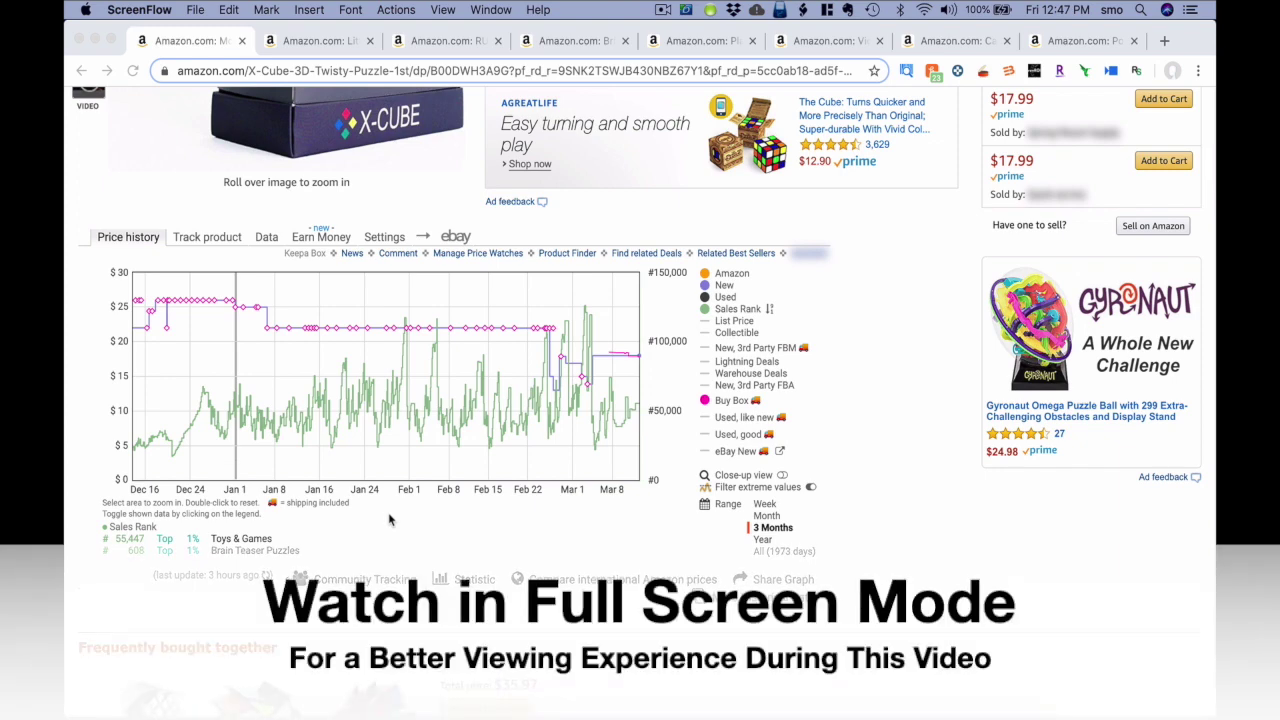
scroll(390, 519, "down", 1)
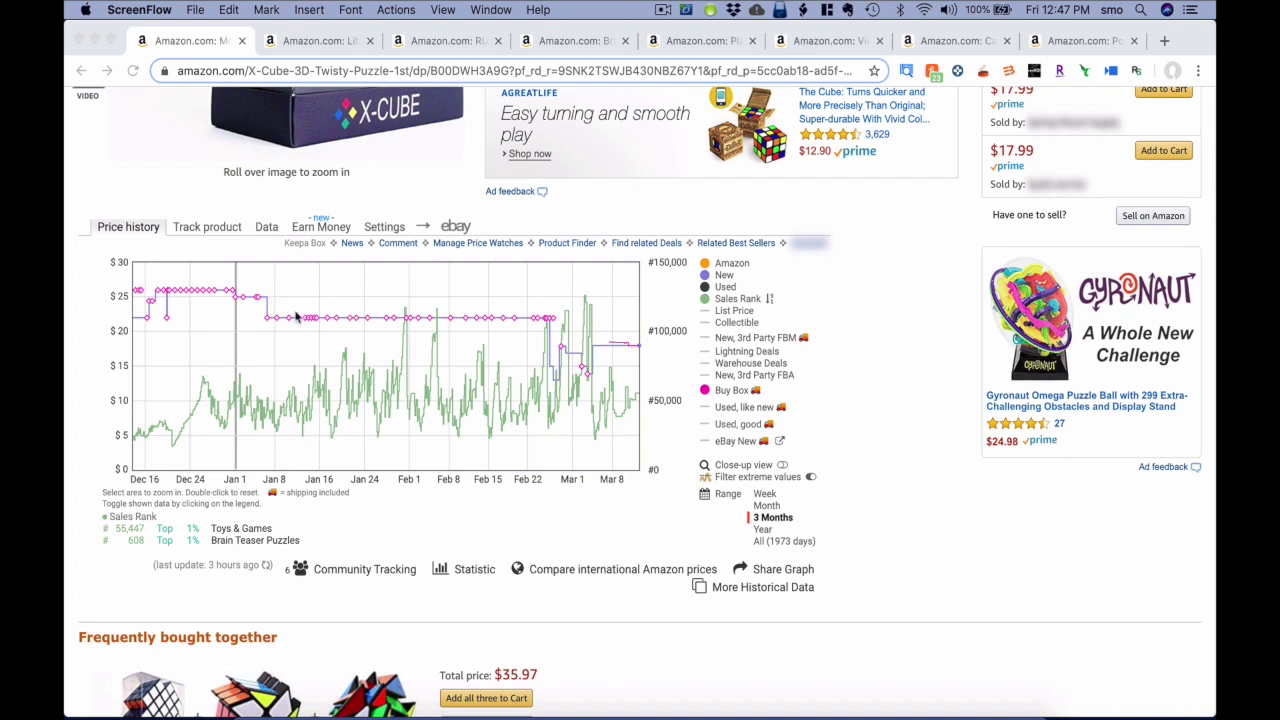
left_click(648, 522)
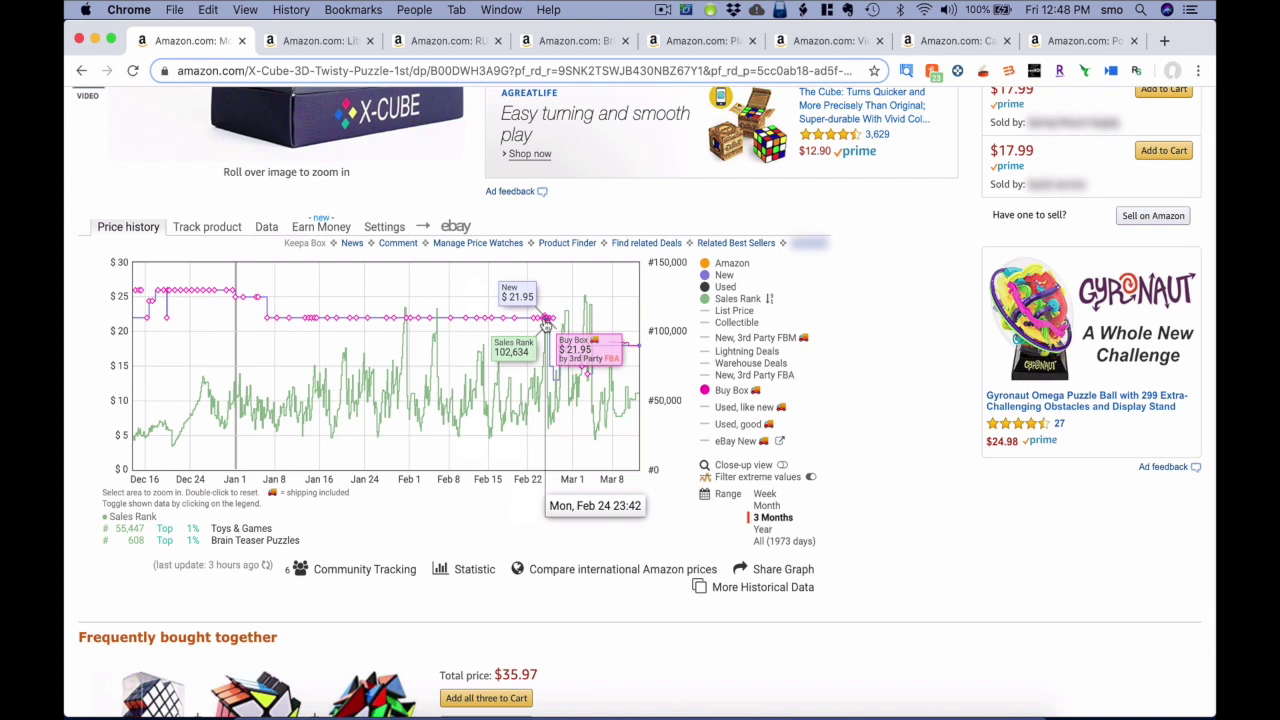
left_click(706, 298)
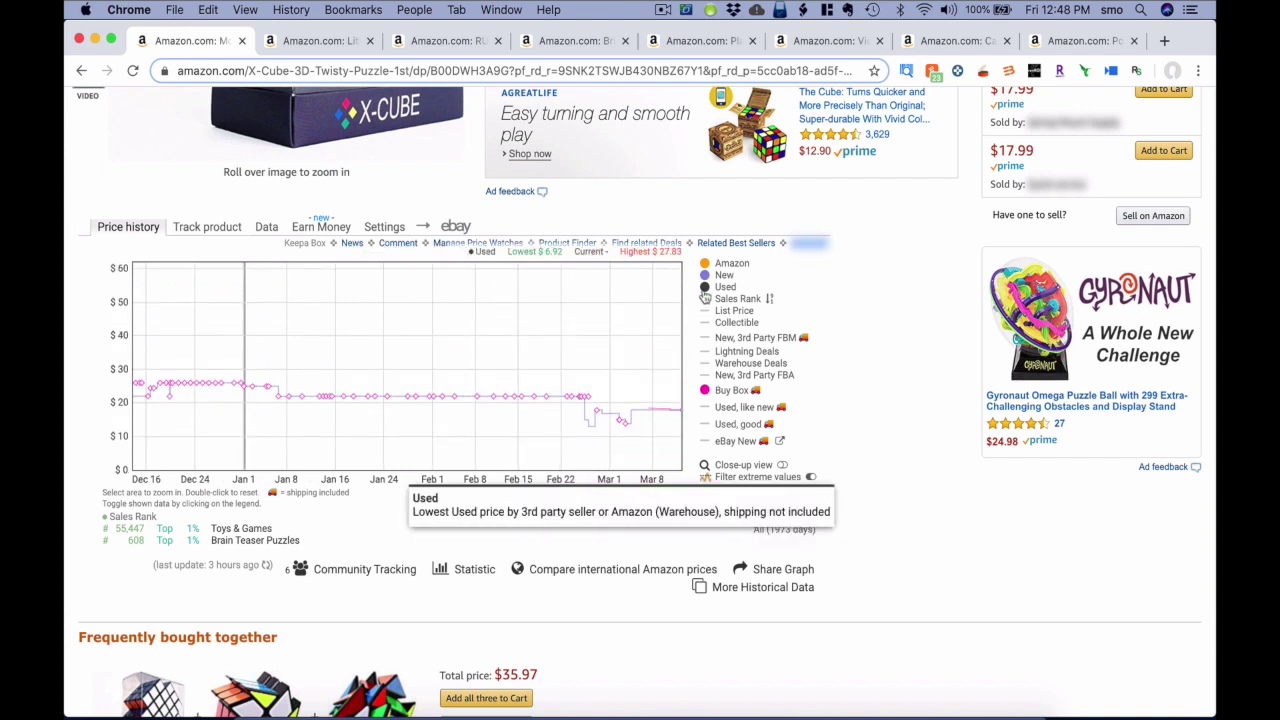
left_click(706, 281)
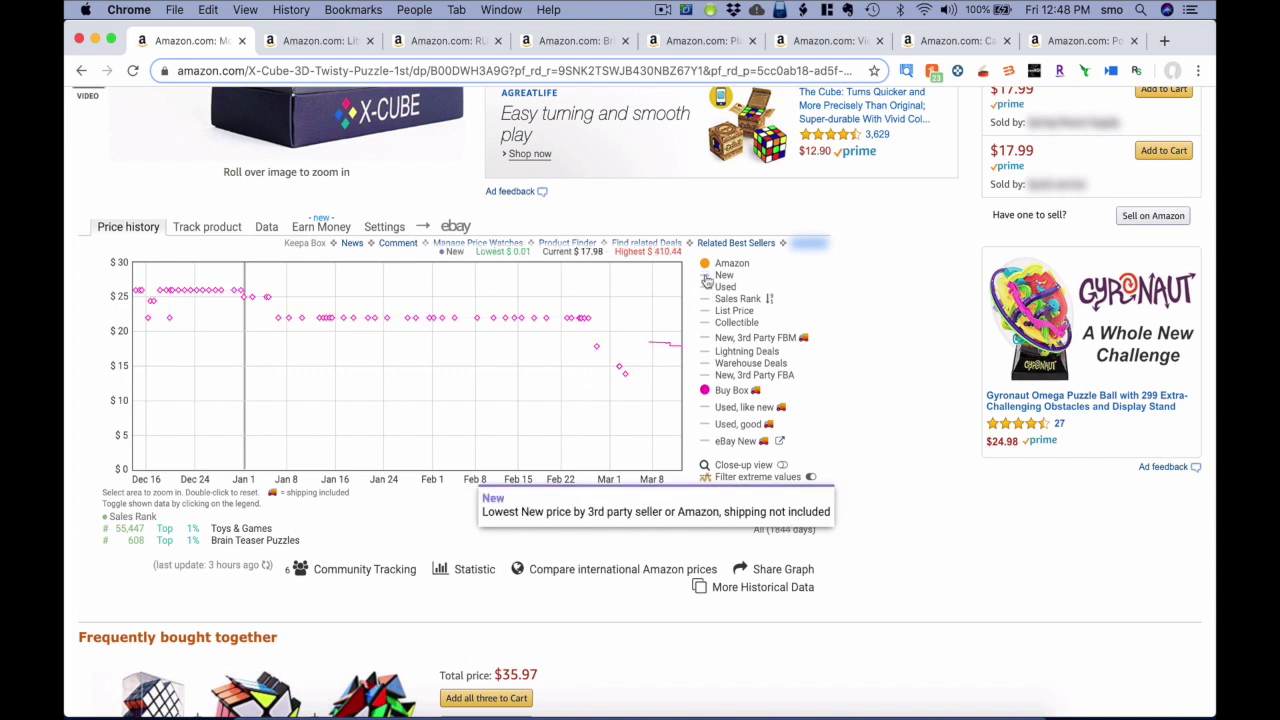
left_click(706, 263)
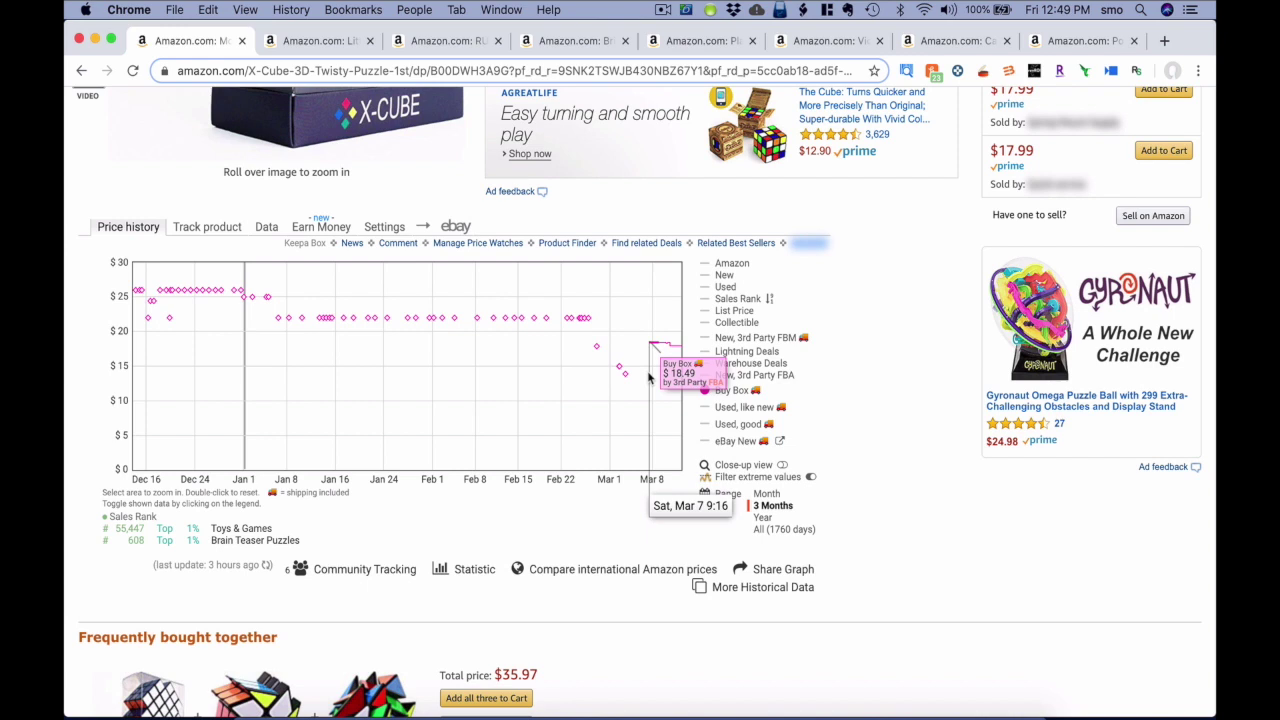
Step: Zoom the X-Cube's Buy Box chart into the period from March 7 onward, examine it, and restore the 3 Months range
left_click_drag(648, 378, 684, 388)
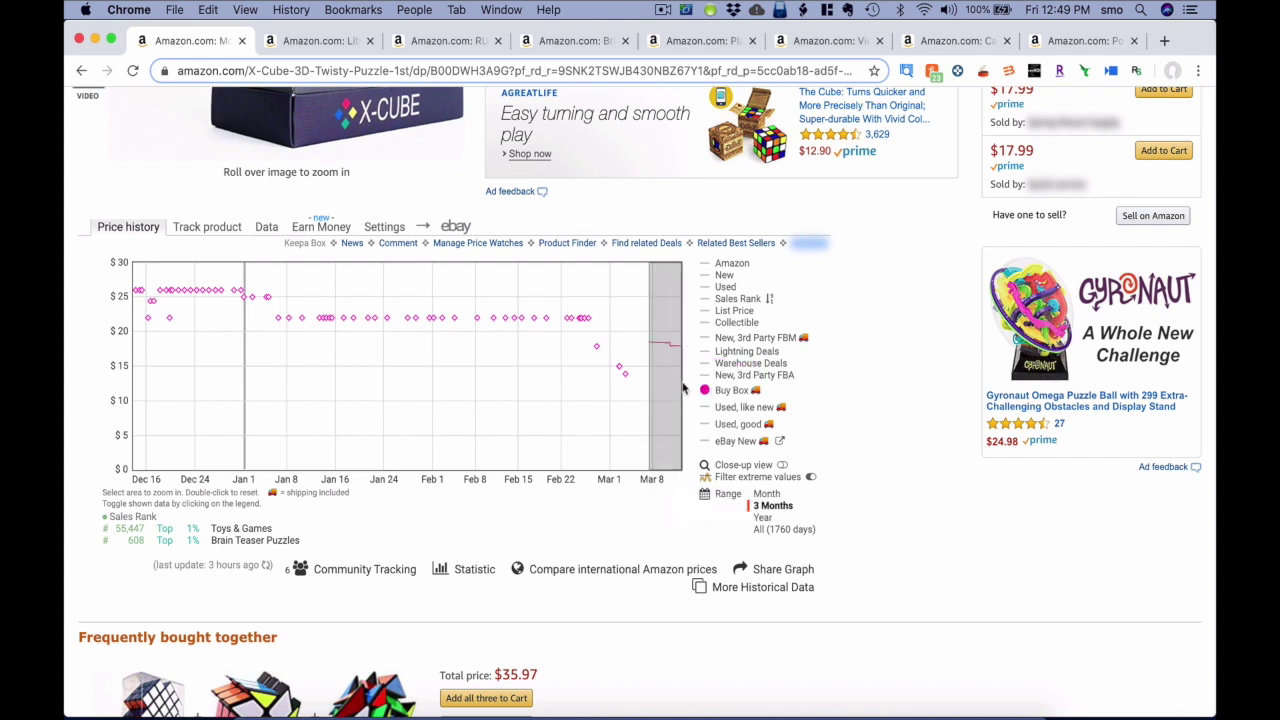
left_click_drag(684, 388, 684, 388)
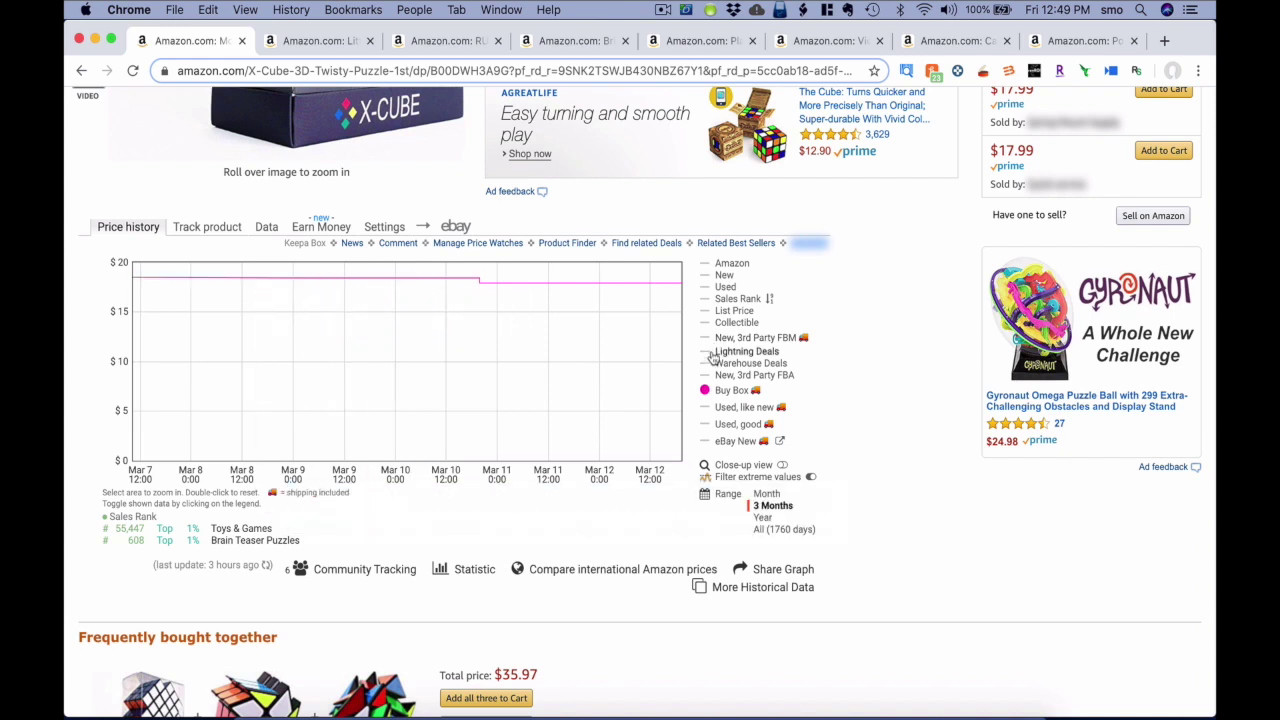
left_click(766, 506)
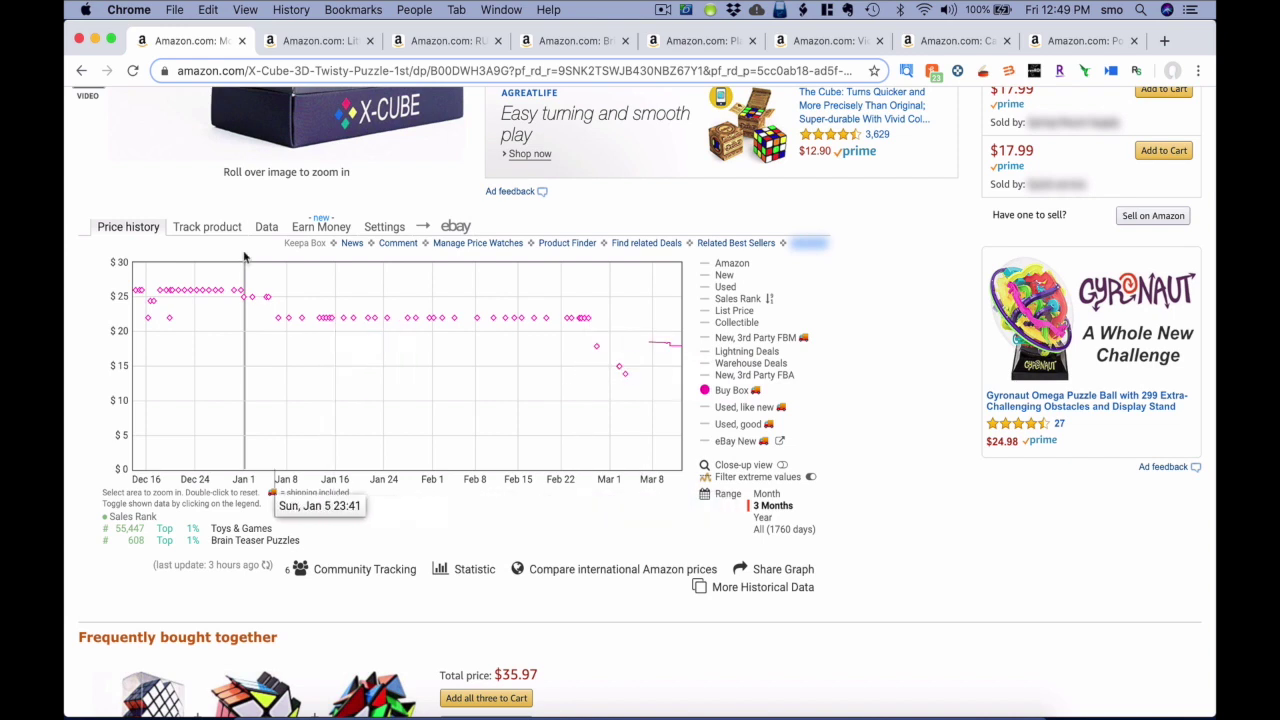
Step: Review the X-Cube's Buy Box Statistics for each seller's win percentage and average price, and return to the price history
left_click(266, 228)
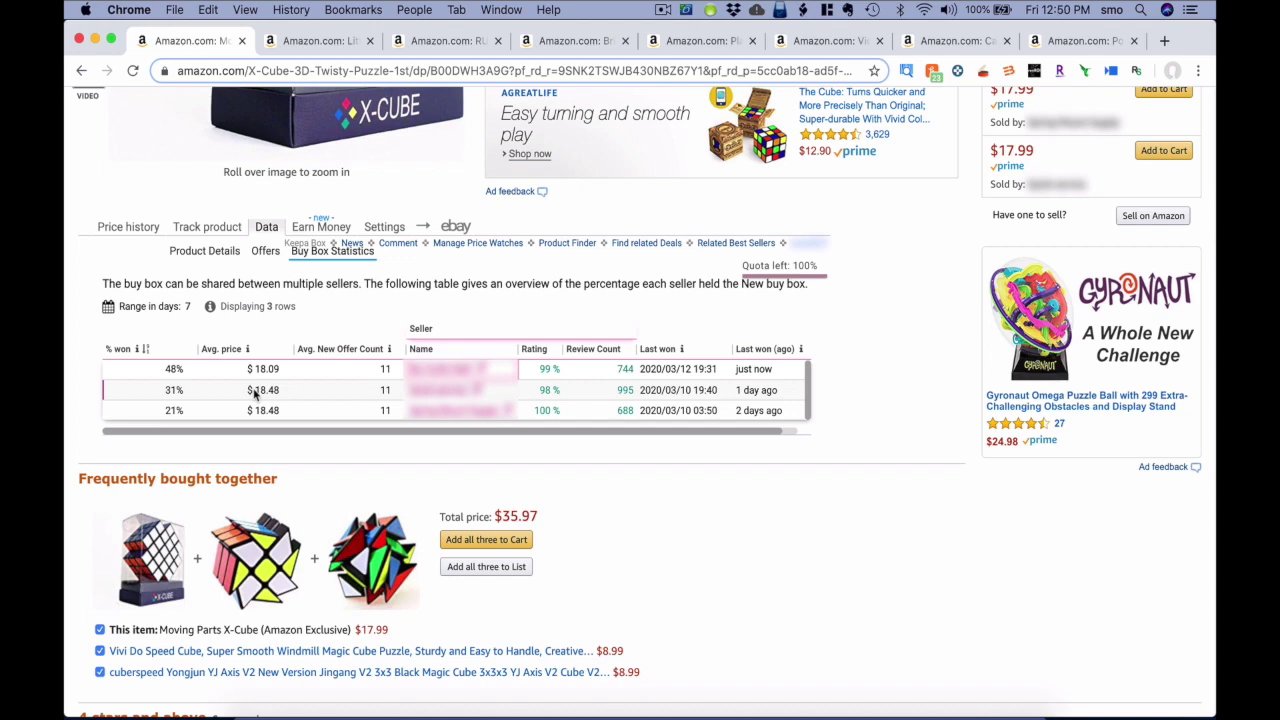
scroll(216, 399, "down", 1)
scroll(216, 399, "up", 1)
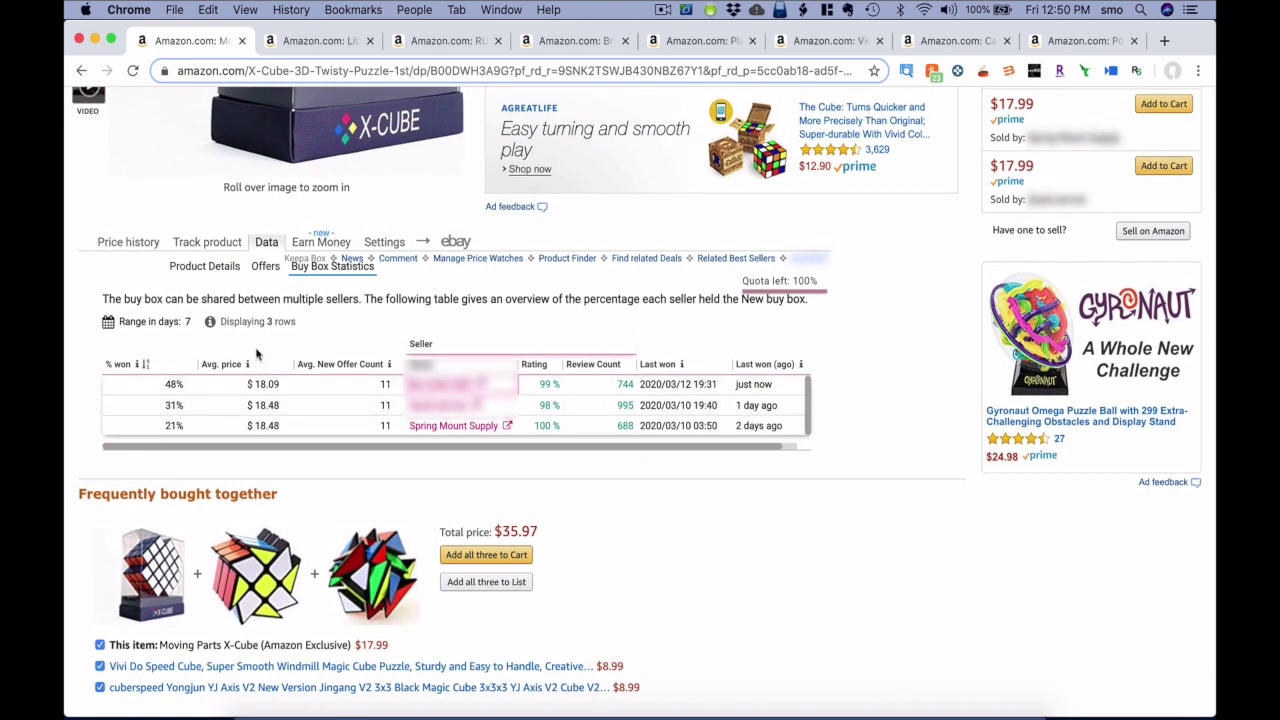
left_click(128, 242)
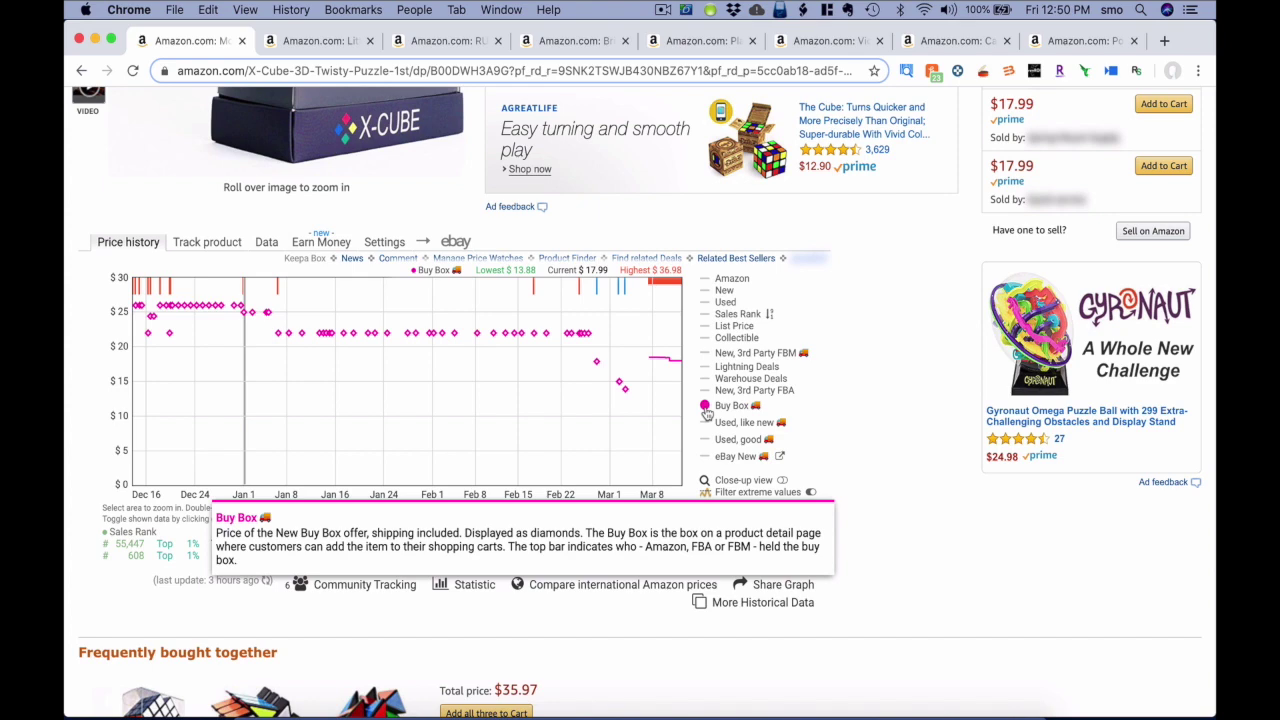
Step: On the Little Tikes trampoline's Keepa chart, isolate the Buy Box series and zoom into the period from March 7 onward
left_click(315, 42)
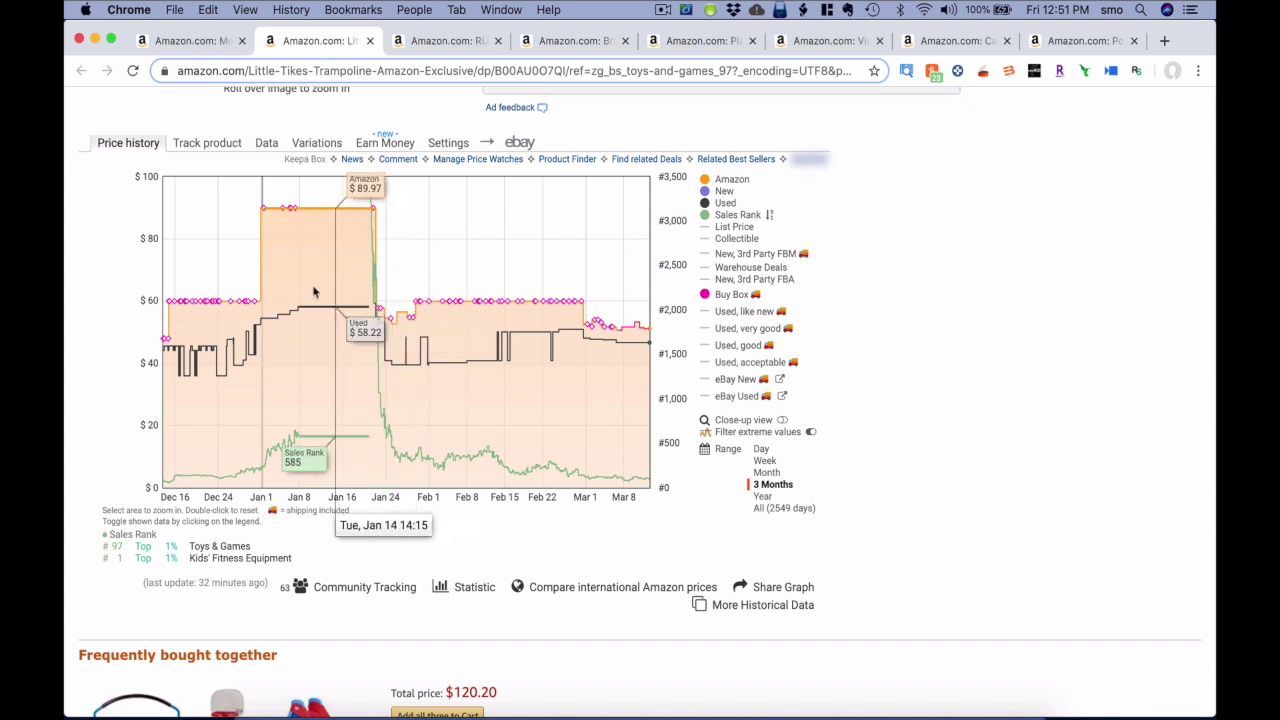
left_click(706, 206)
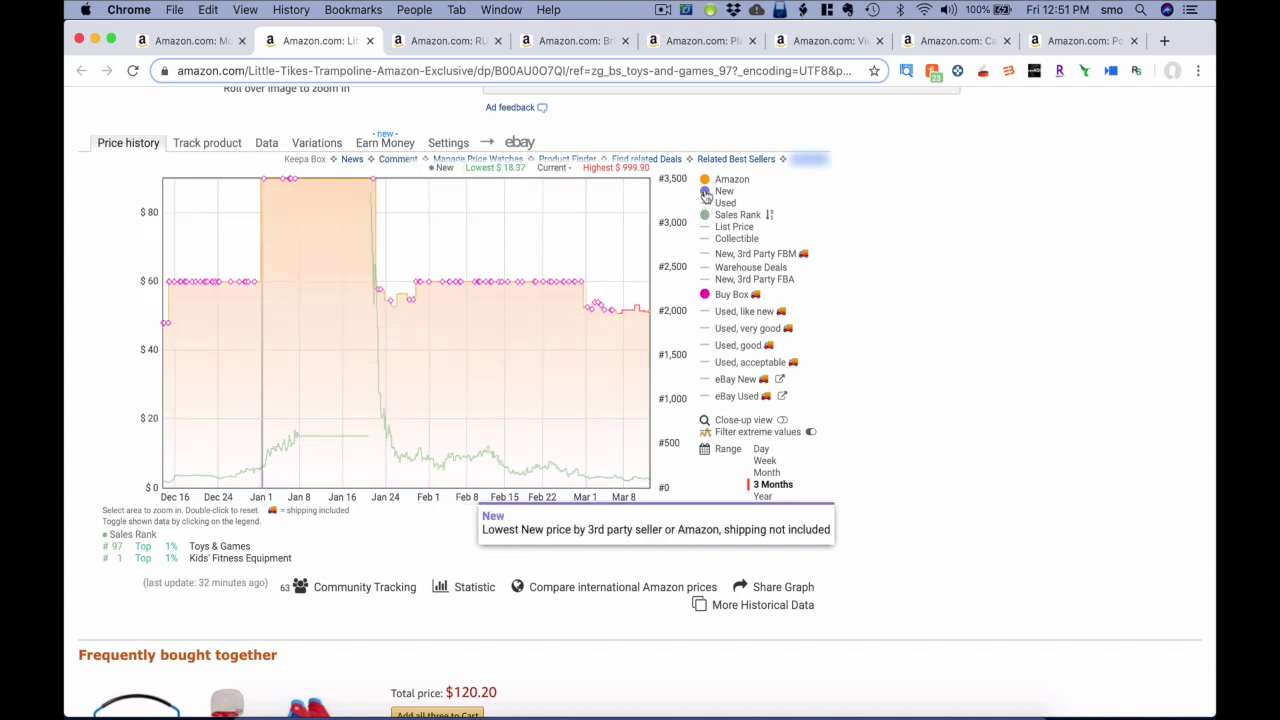
left_click(706, 179)
left_click(706, 214)
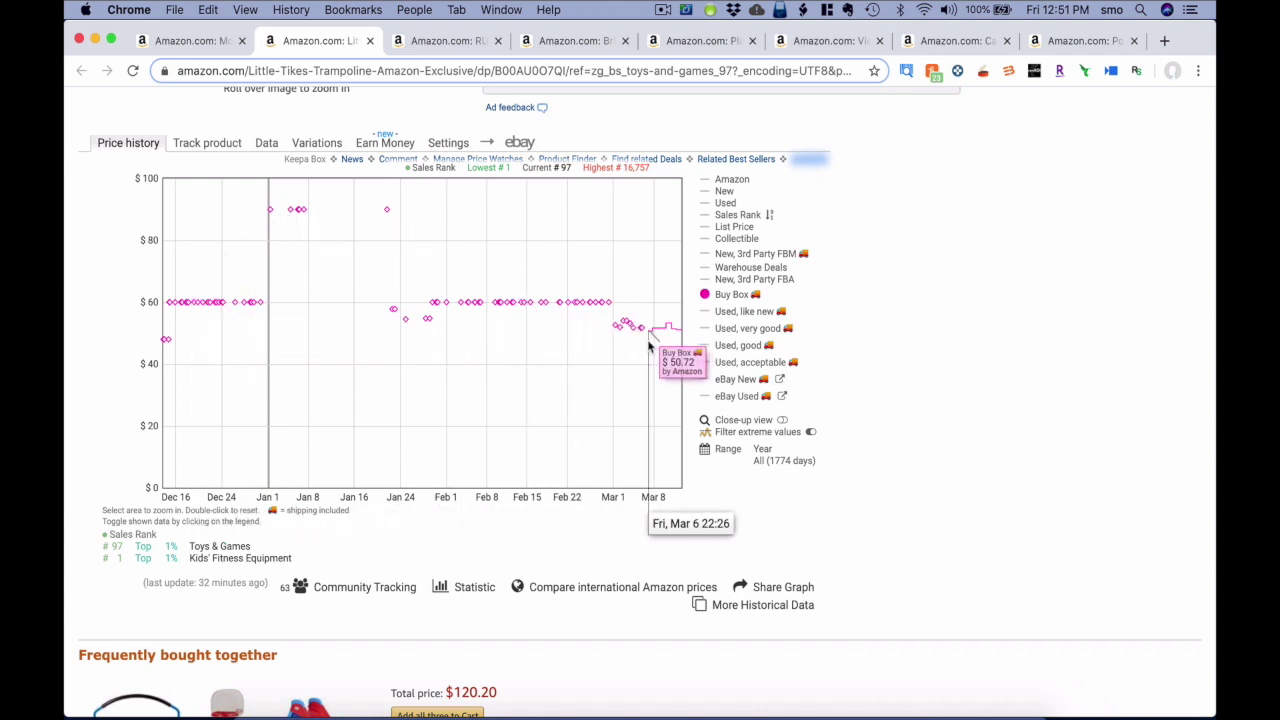
left_click_drag(718, 347, 718, 347)
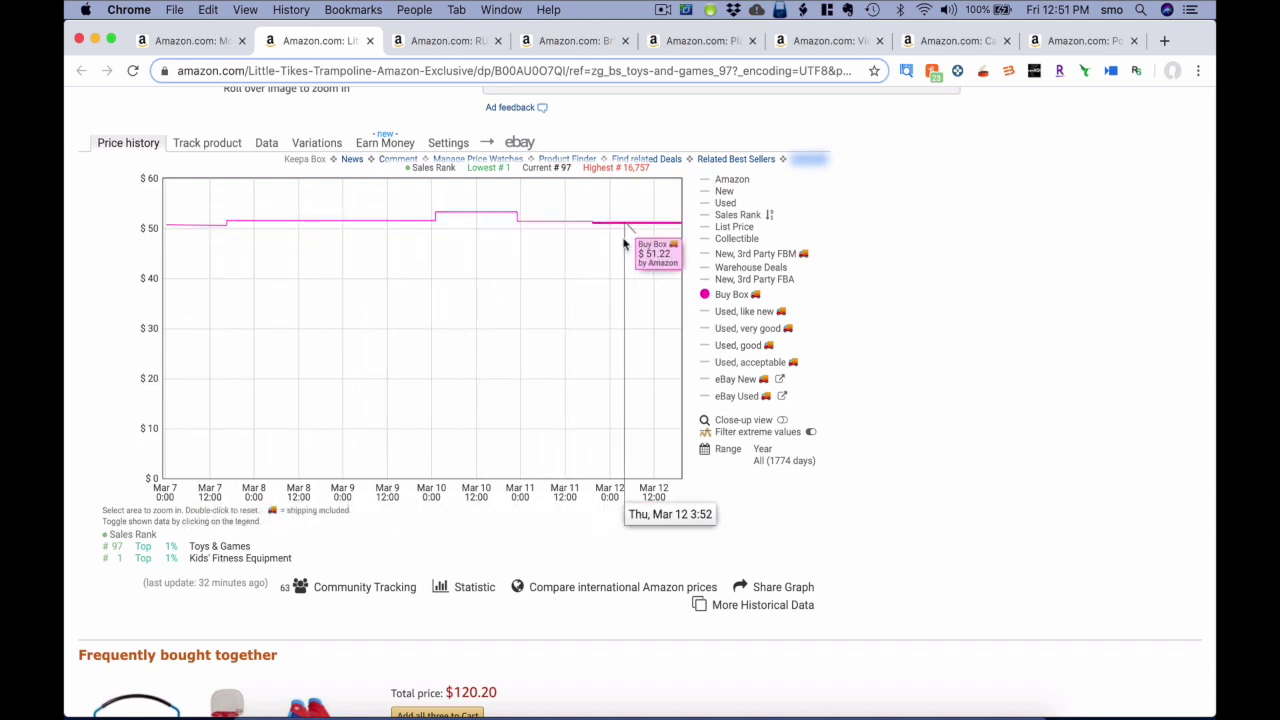
Step: Show the Amazon, New, Sales Rank and Used series again on the trampoline chart and reset its range to 3 Months
left_click(708, 180)
left_click(708, 191)
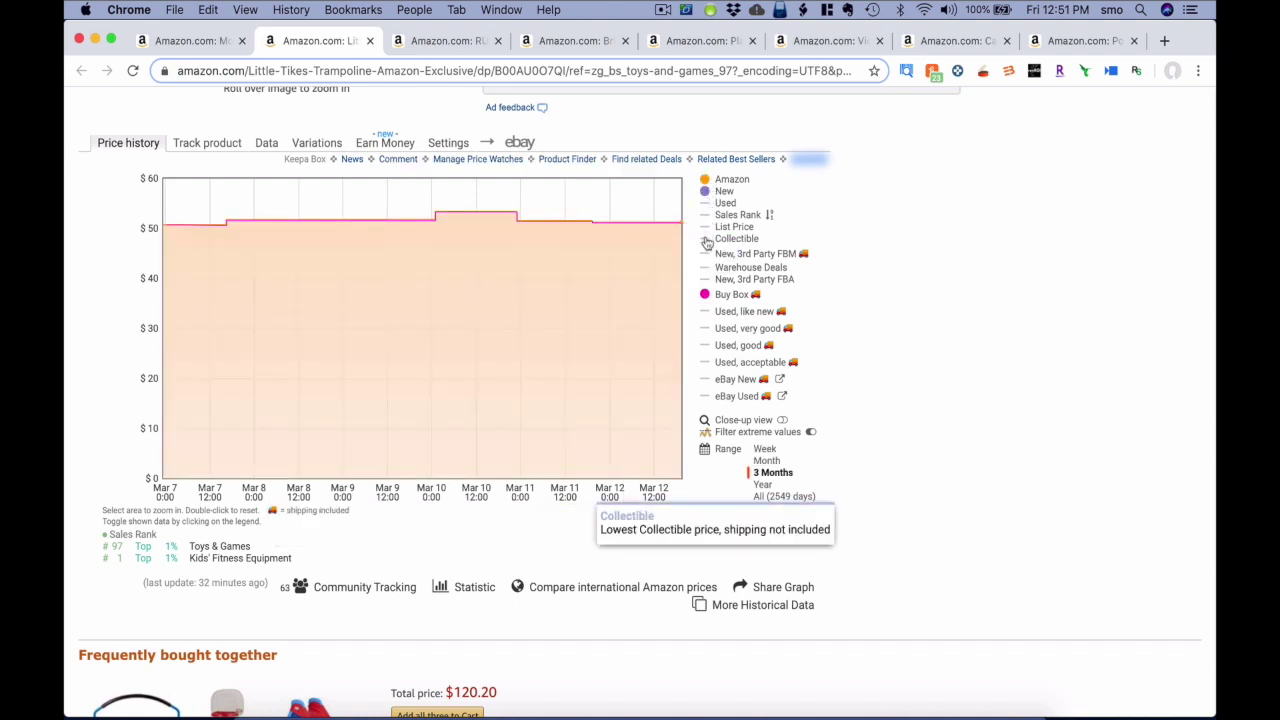
left_click(706, 215)
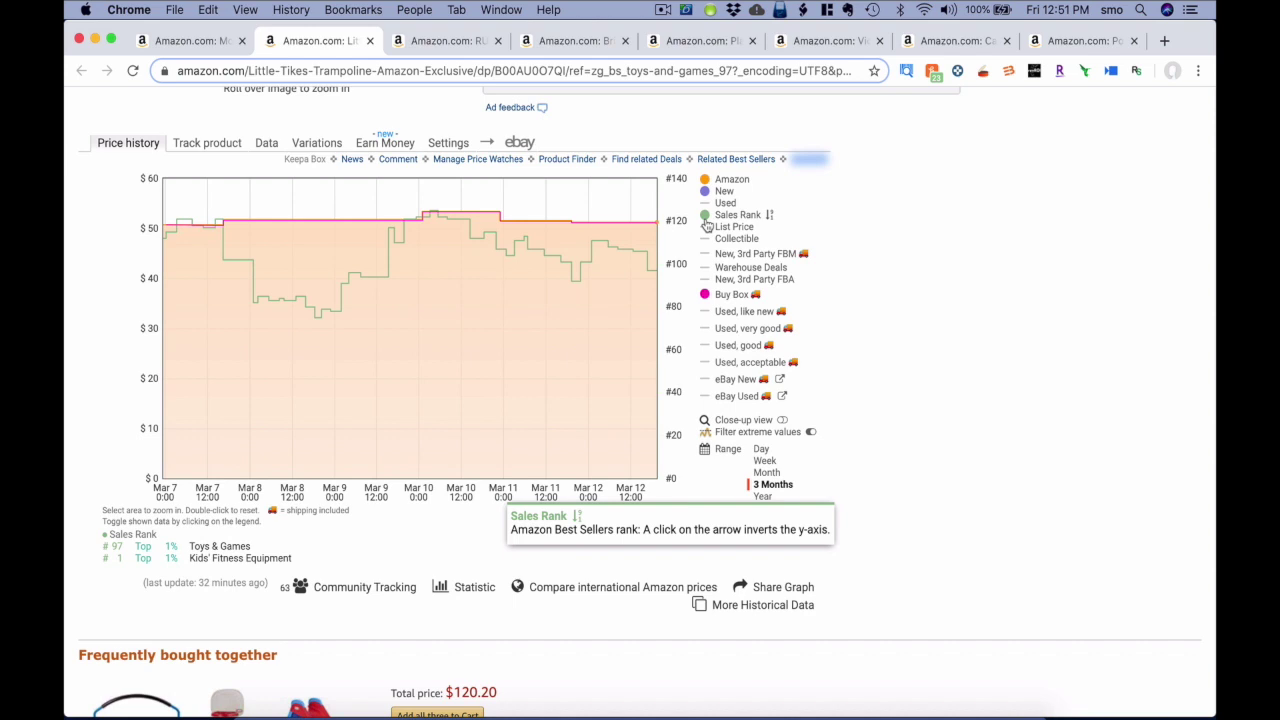
left_click(705, 203)
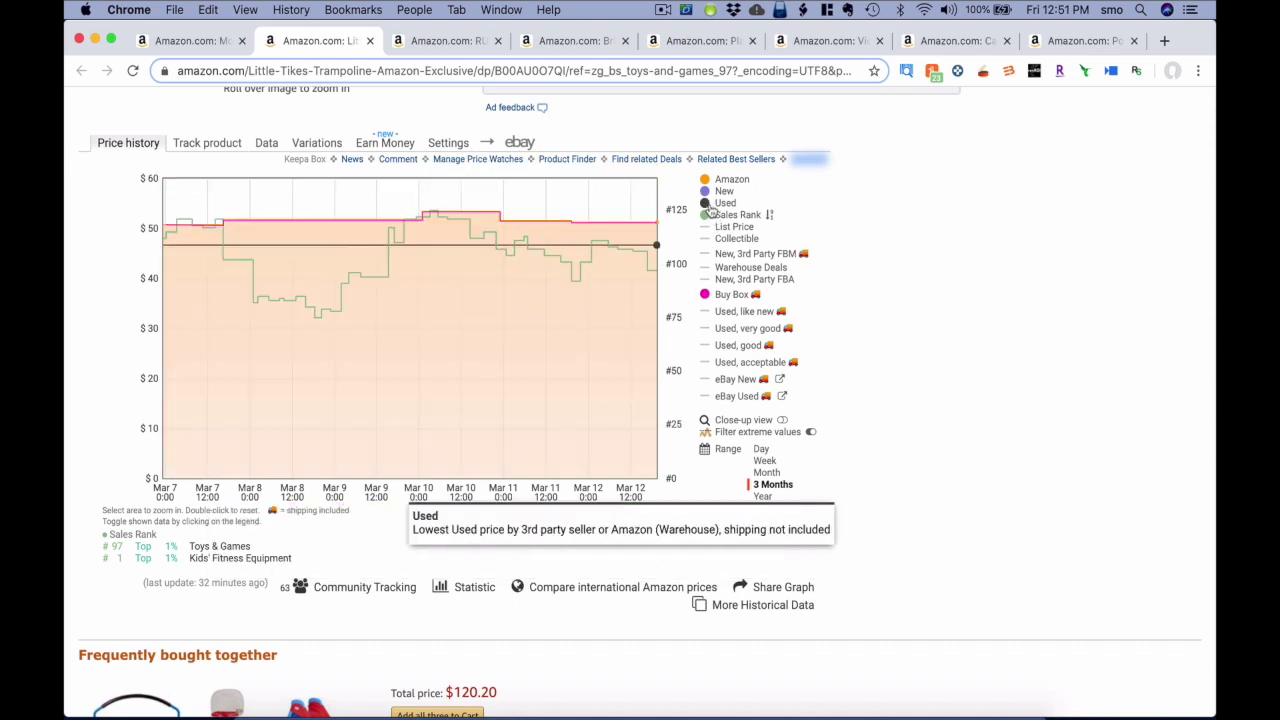
left_click(774, 485)
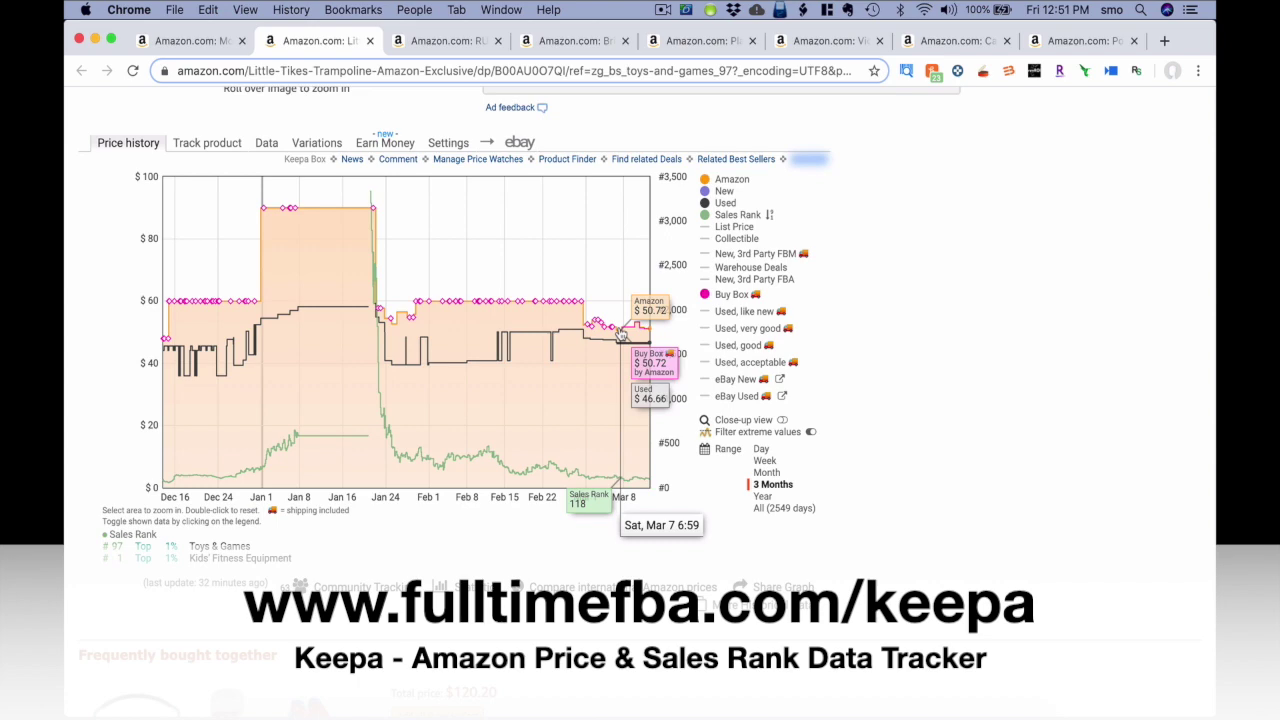
Step: On the RUNMUS headphones' Keepa chart, hide the Amazon, New, Used and Buy Box series, leaving only Sales Rank
left_click(450, 41)
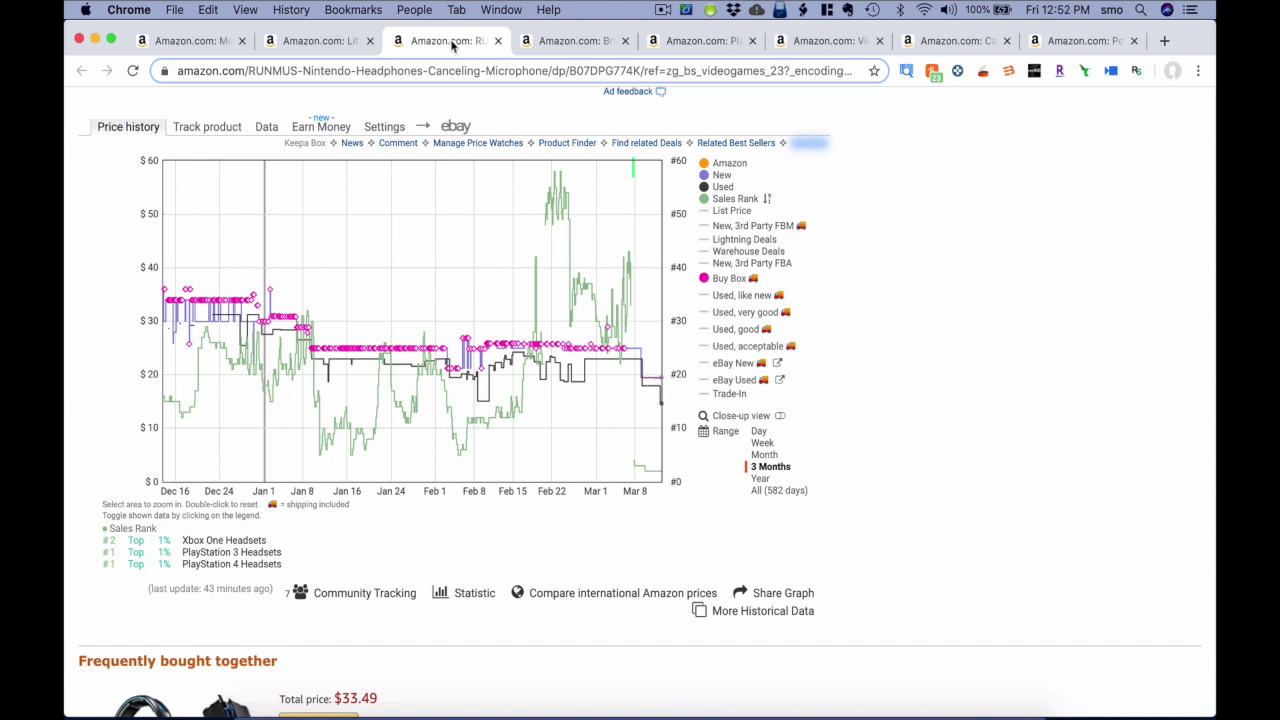
left_click(704, 163)
left_click(703, 176)
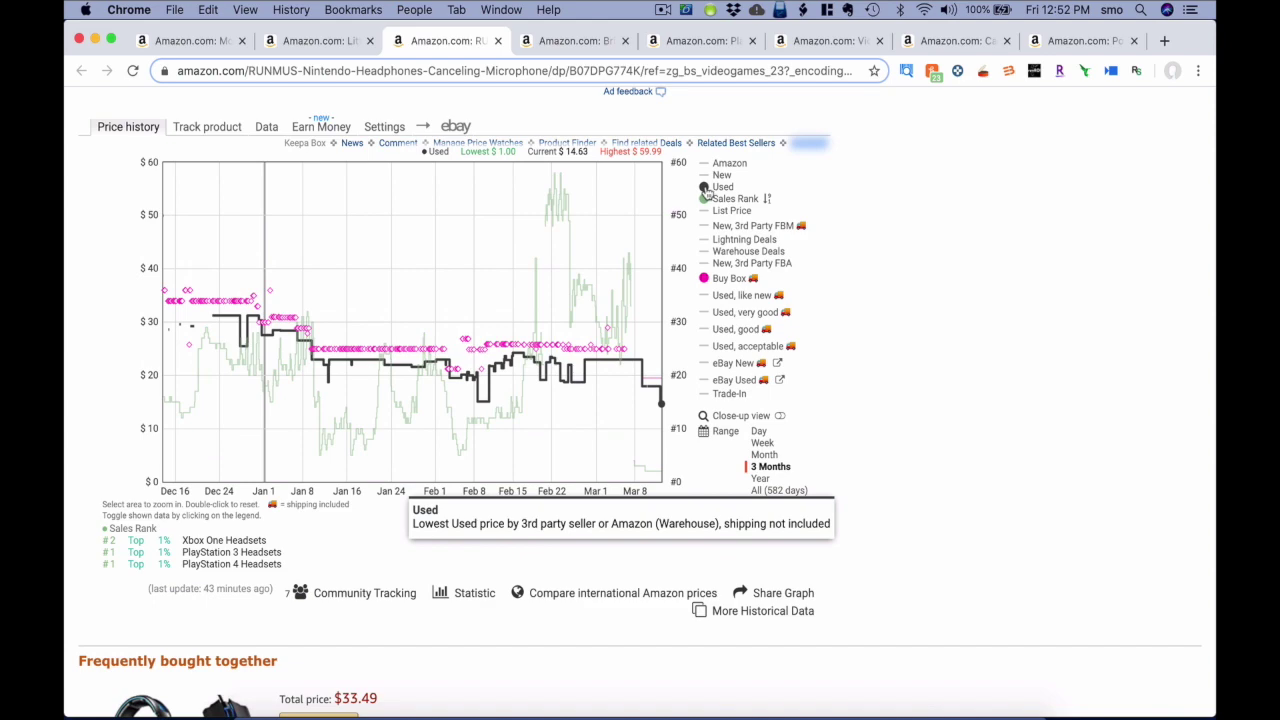
left_click(703, 186)
left_click(704, 279)
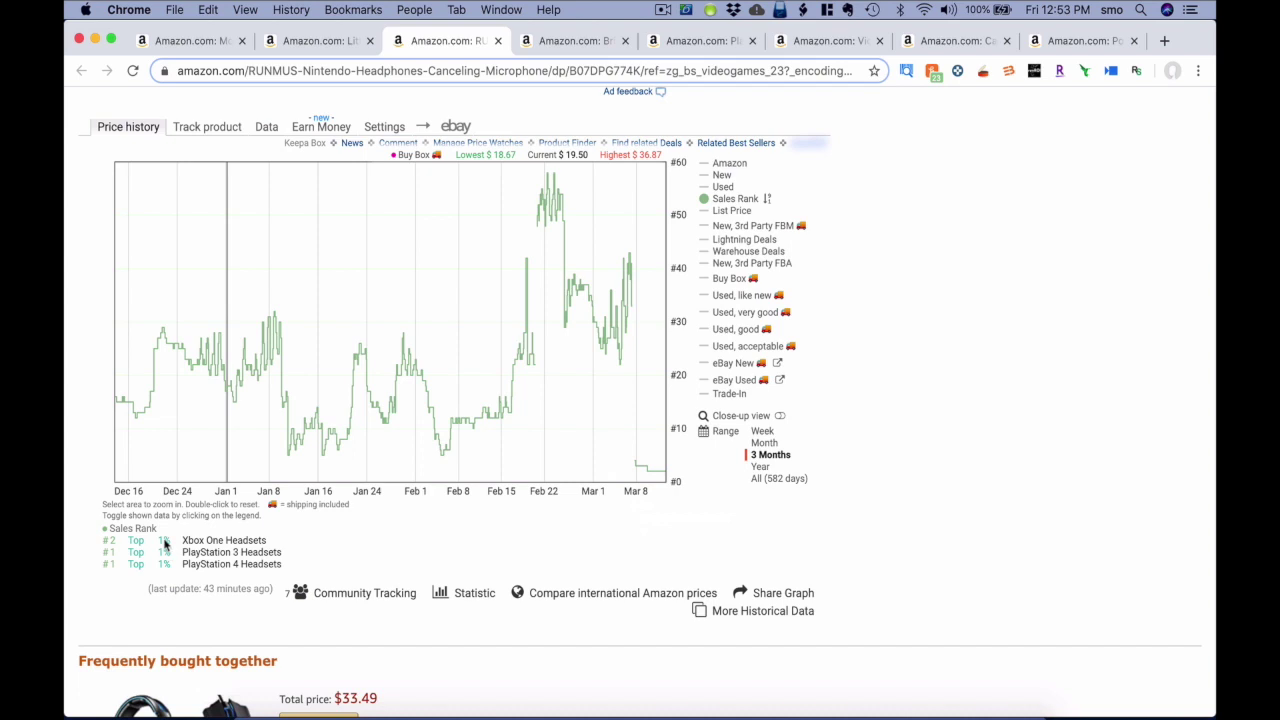
Step: Show the Buy Box series again on the headphones chart and examine the Brita dispenser's price history
mouse_move(165, 543)
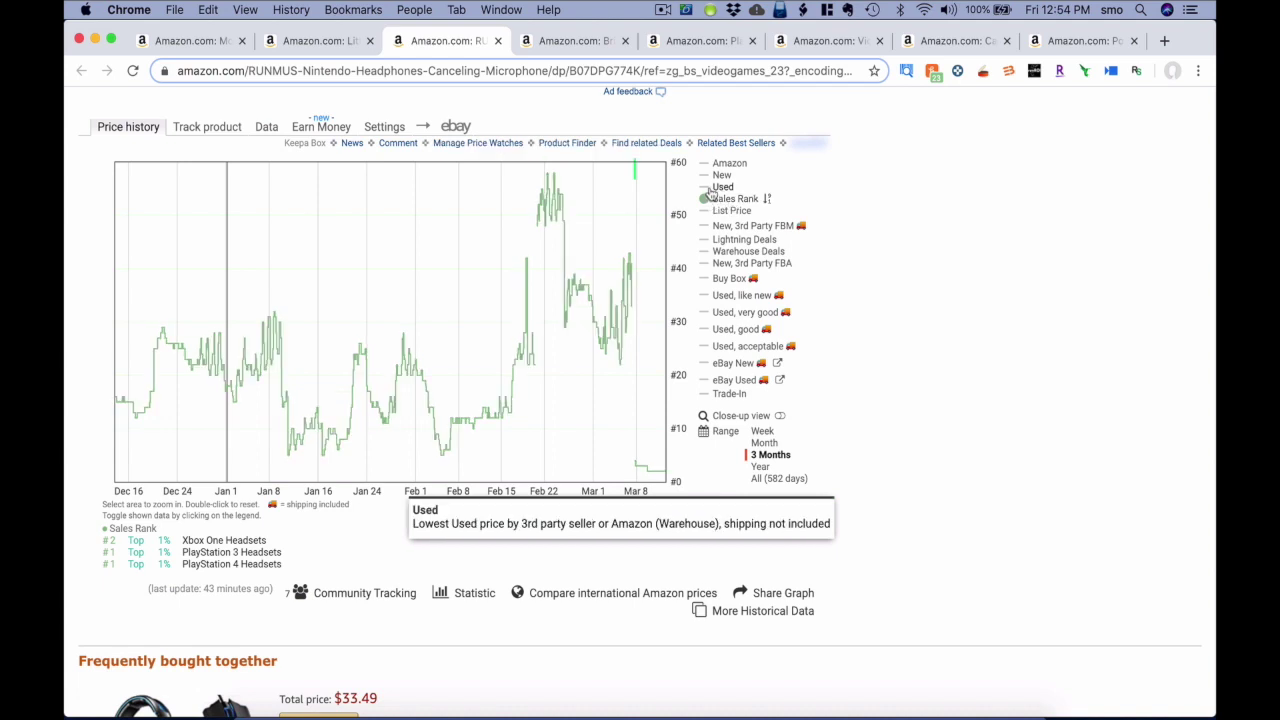
left_click(704, 278)
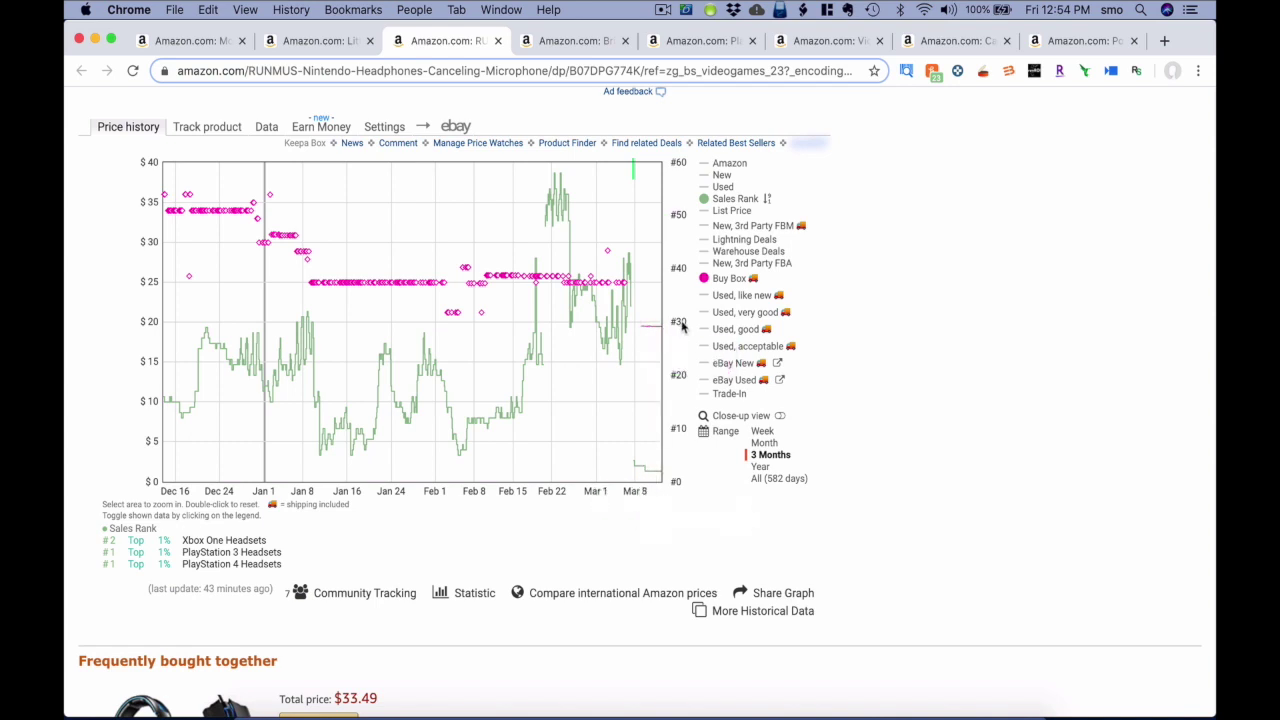
left_click(568, 37)
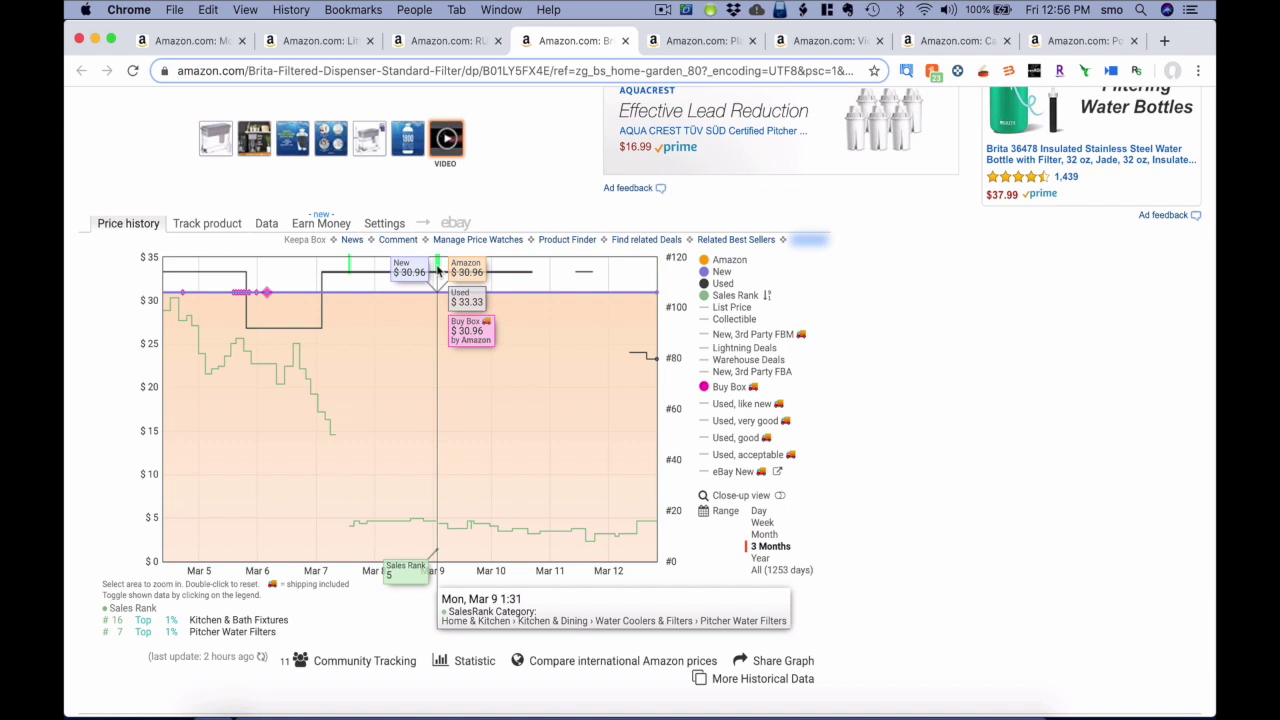
Step: On the PlayStation Slim 1TB bundle's Keepa chart, hide the Amazon, New, Used and Sales Rank series, leaving only Buy Box
left_click(703, 42)
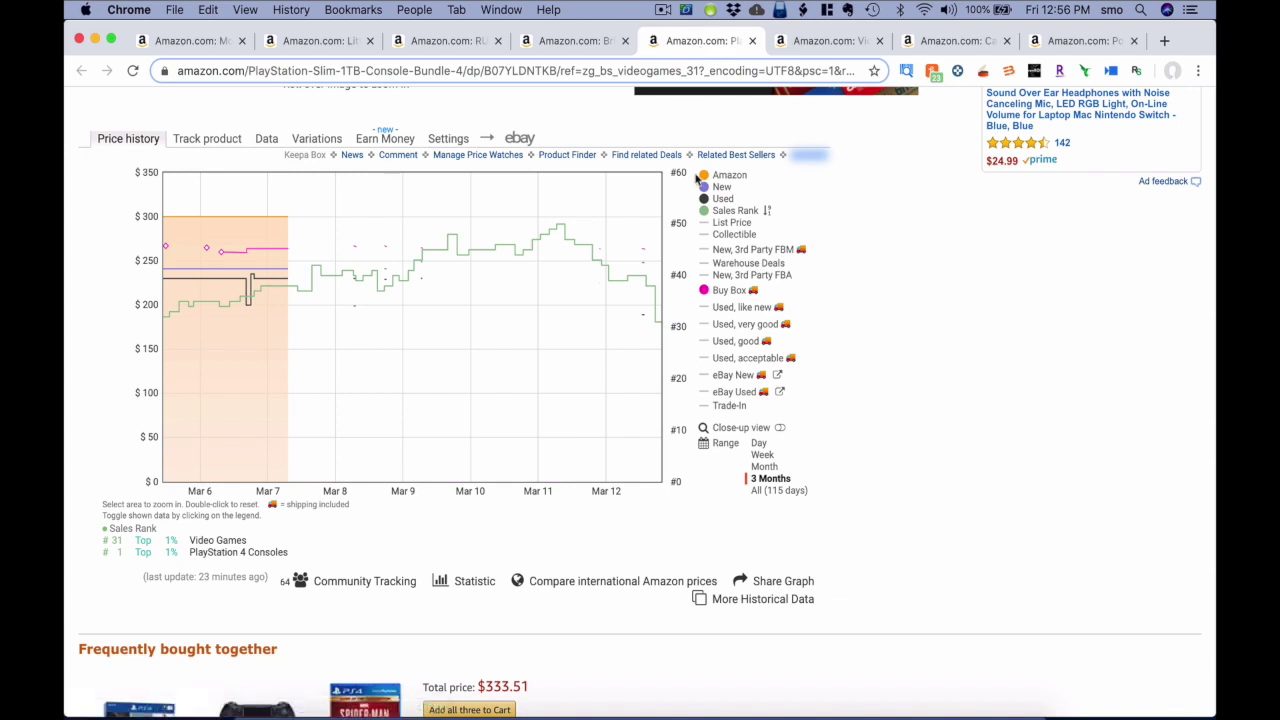
left_click(725, 175)
left_click(722, 198)
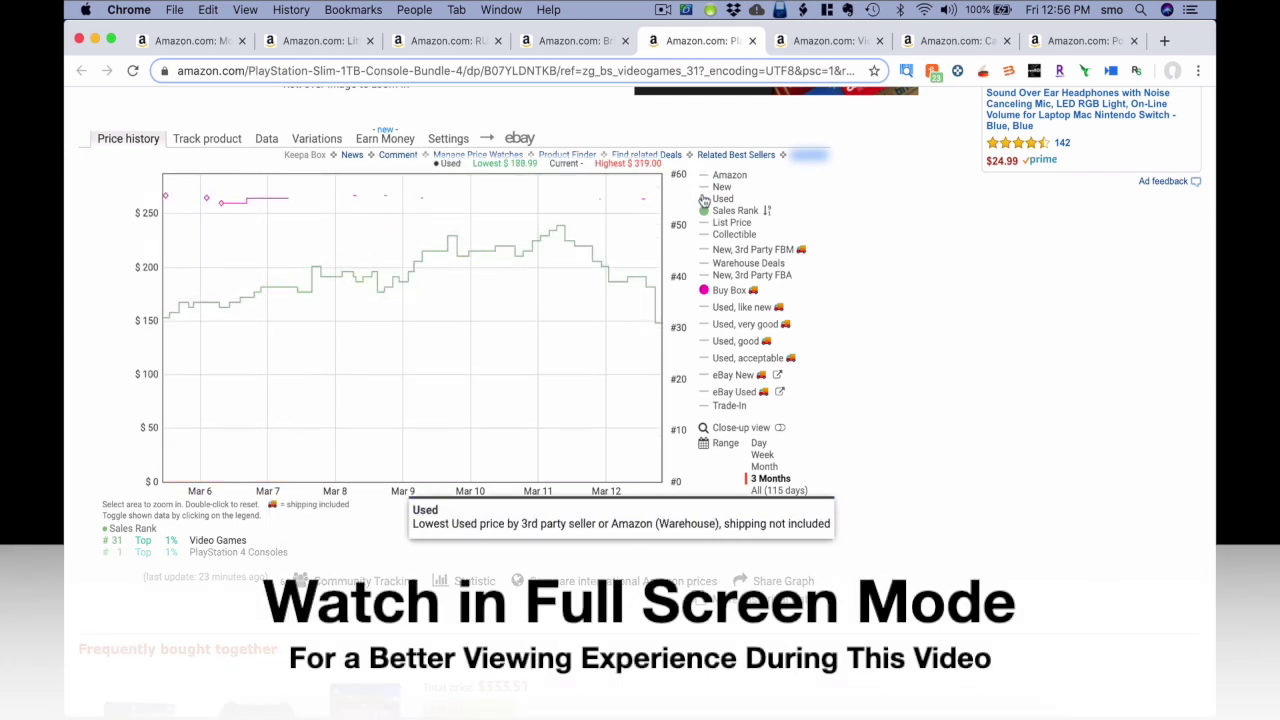
left_click(735, 210)
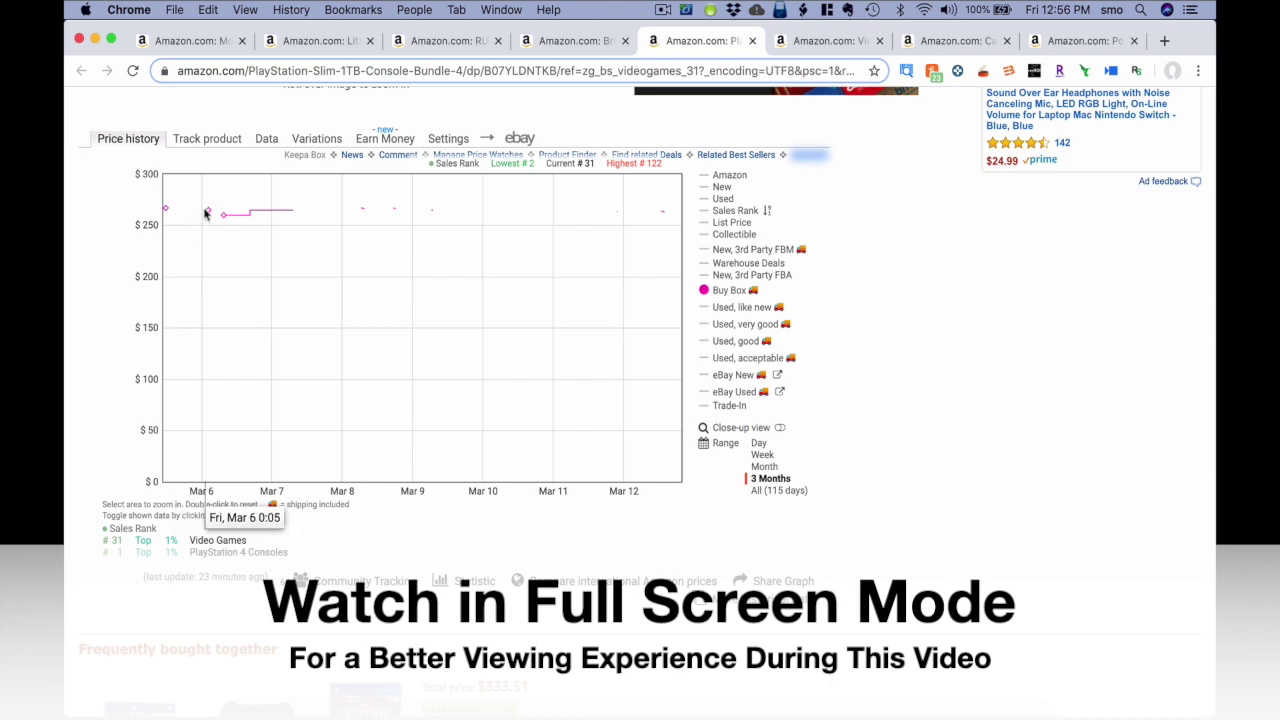
Step: Set the PlayStation chart to 3 Months, zoom into the period from about March 4 onward, and examine the Buy Box gaps
left_click(772, 479)
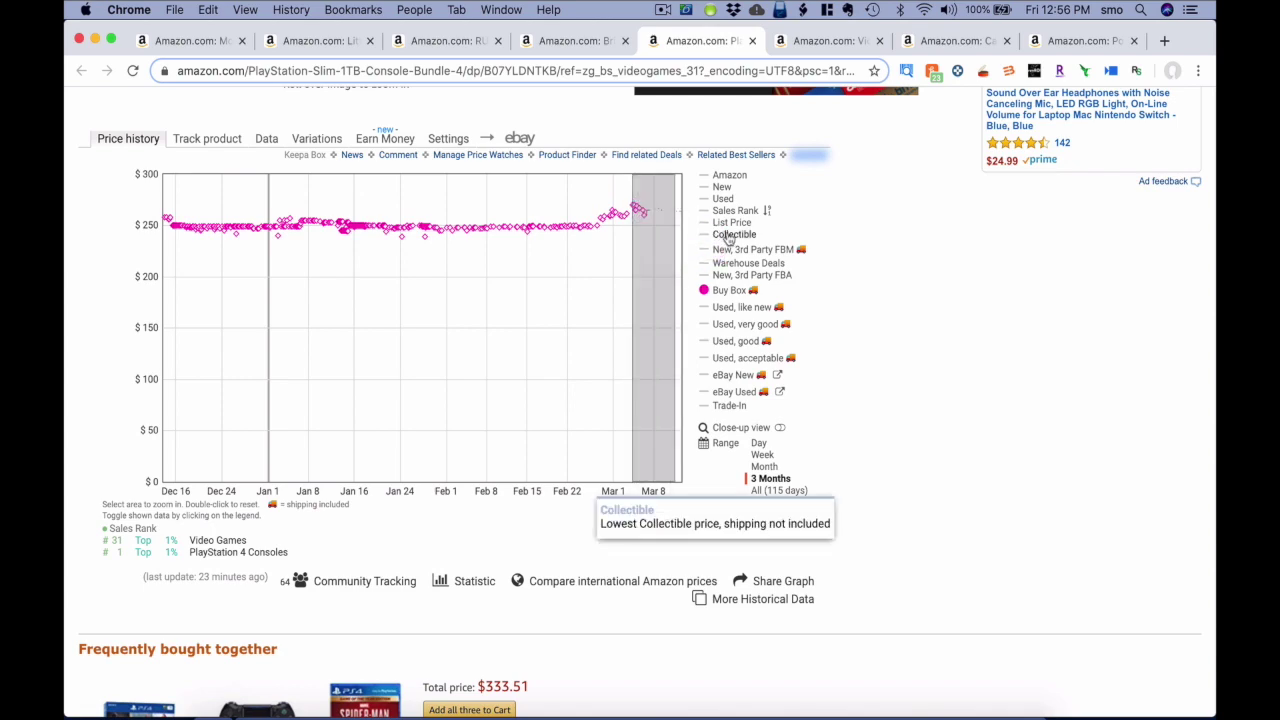
left_click_drag(717, 272, 702, 290)
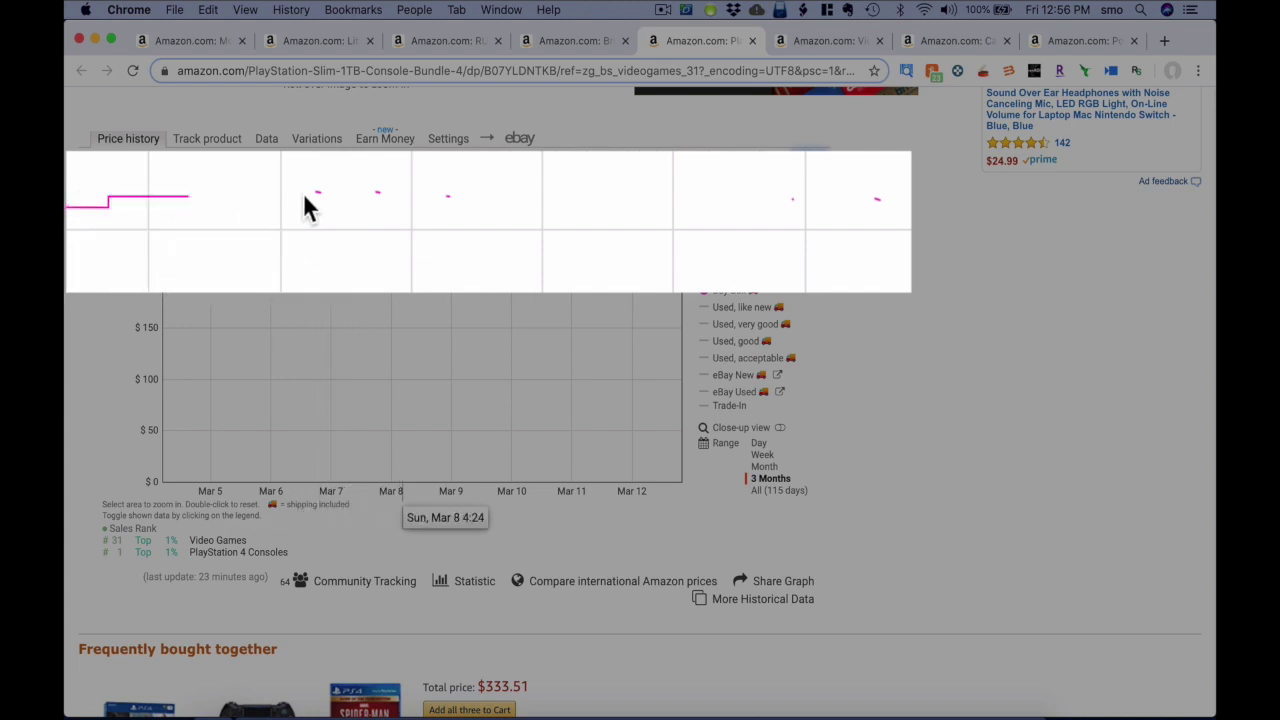
mouse_move(319, 196)
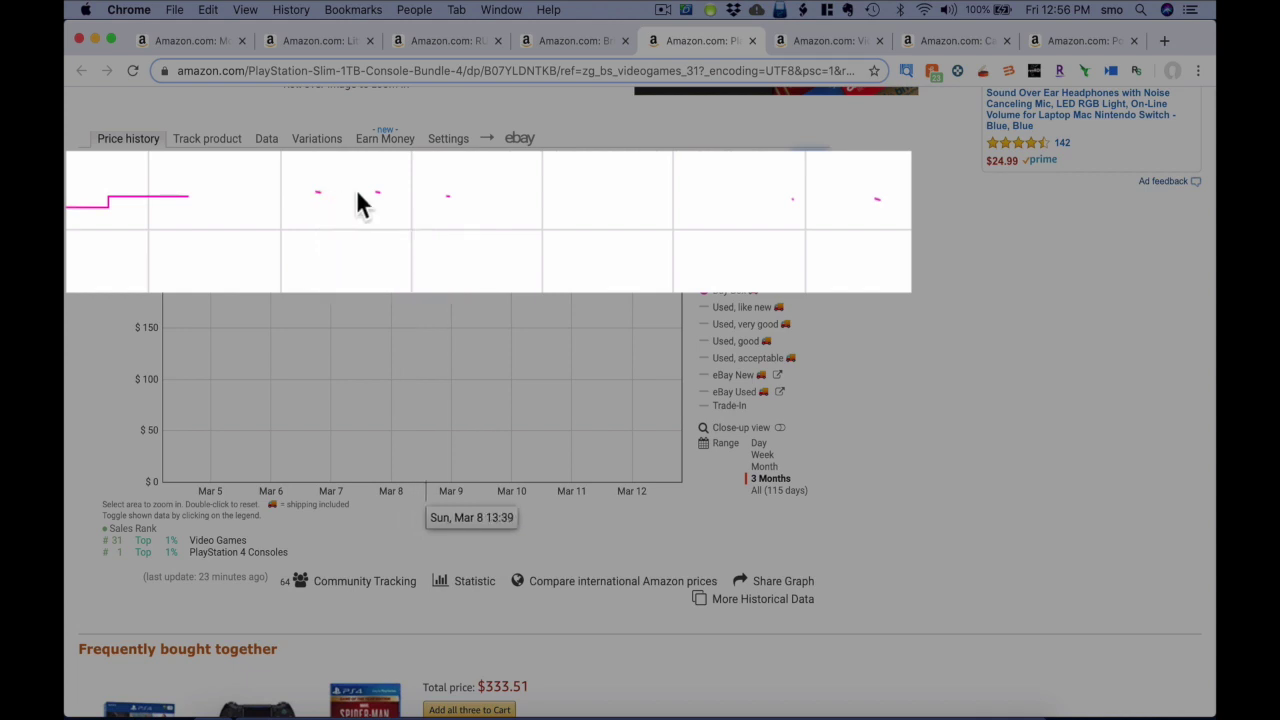
mouse_move(376, 196)
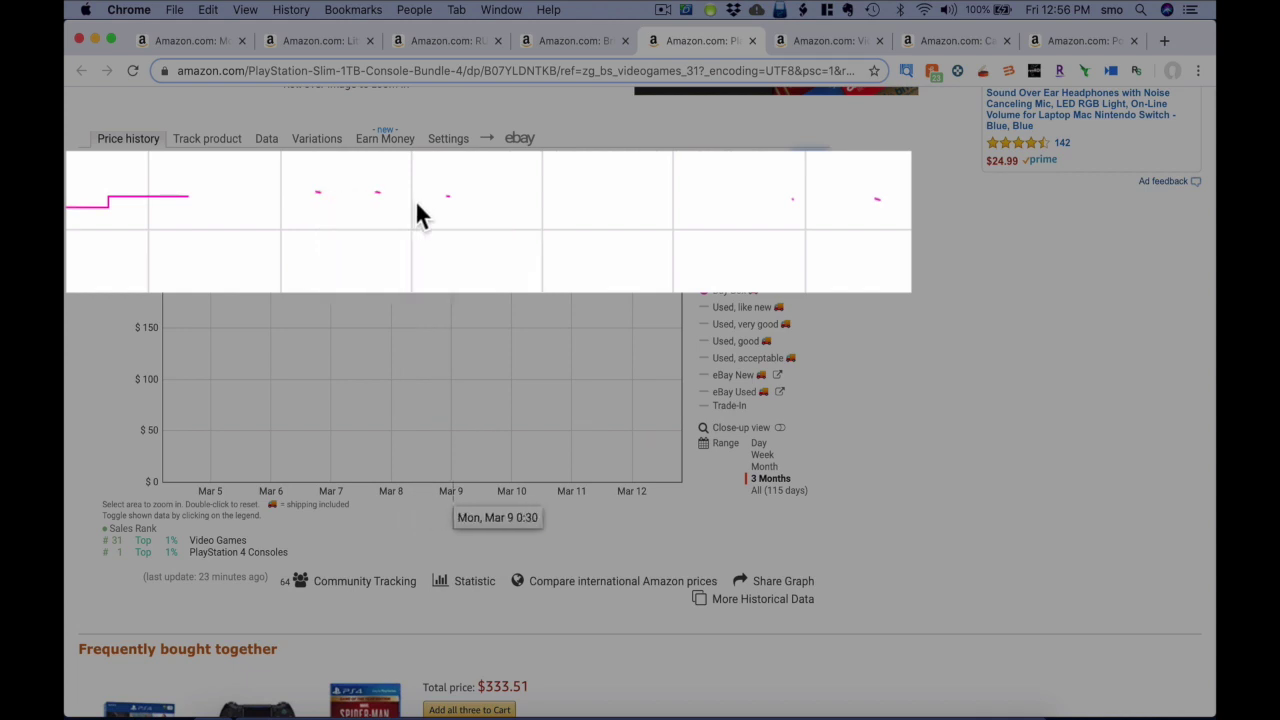
mouse_move(450, 198)
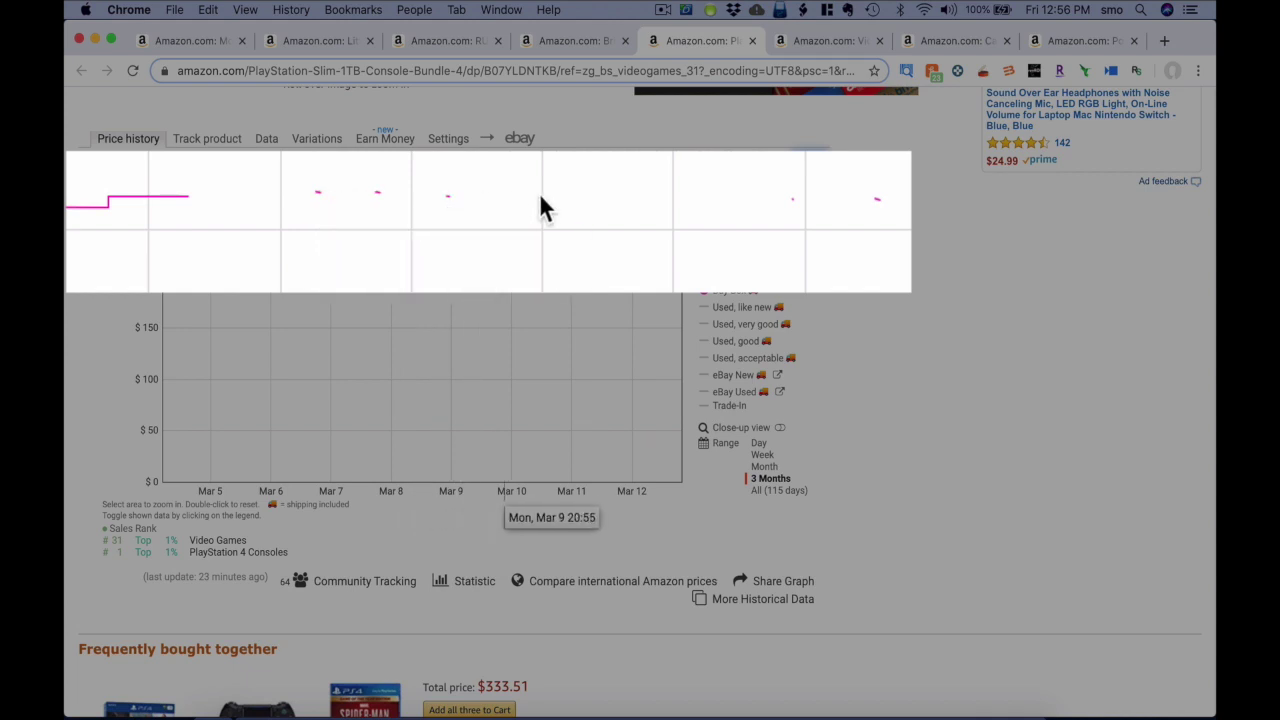
Step: Examine the isolated Buy Box price points around March 11 and 12 on the PlayStation chart, and switch to the Vicks product page
mouse_move(793, 200)
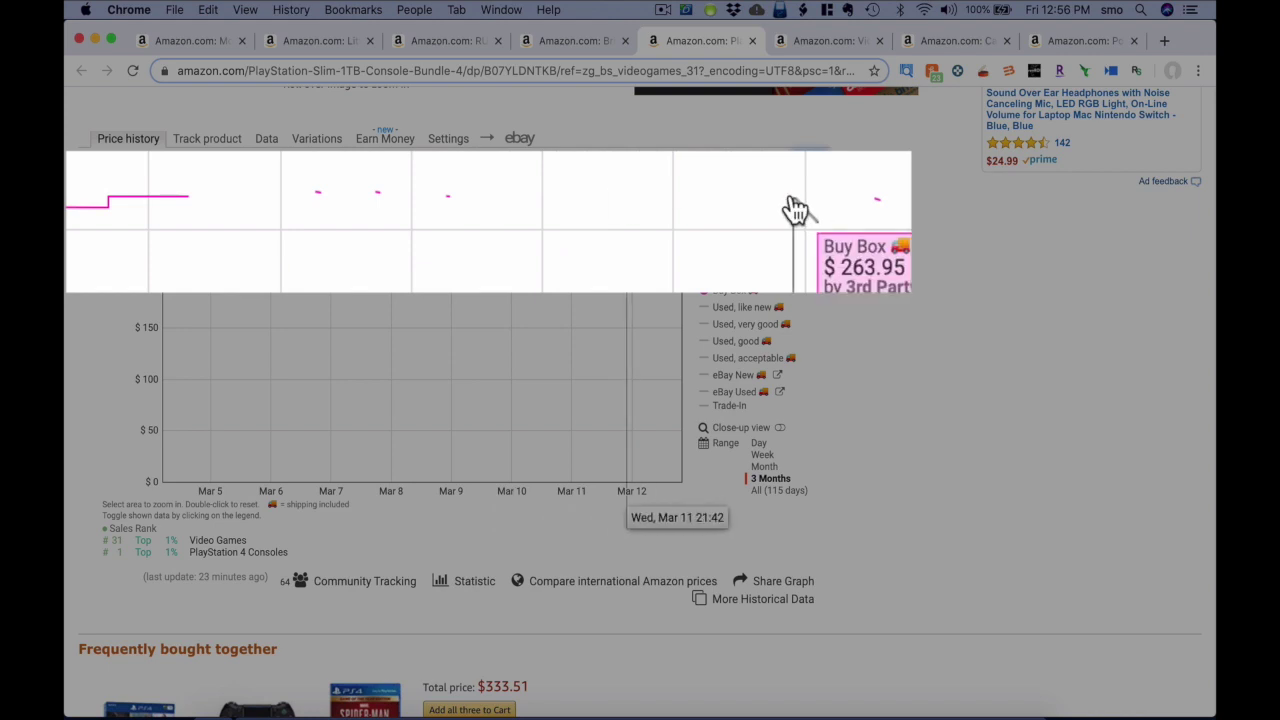
mouse_move(877, 215)
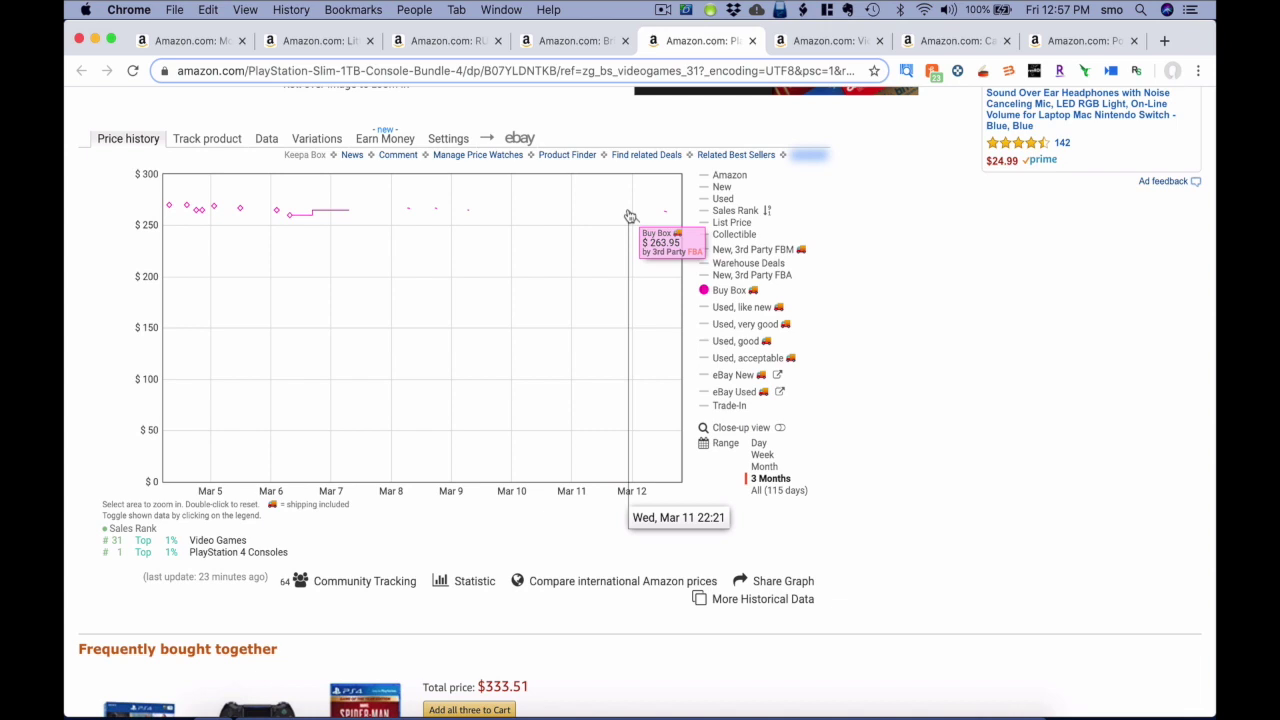
left_click(825, 41)
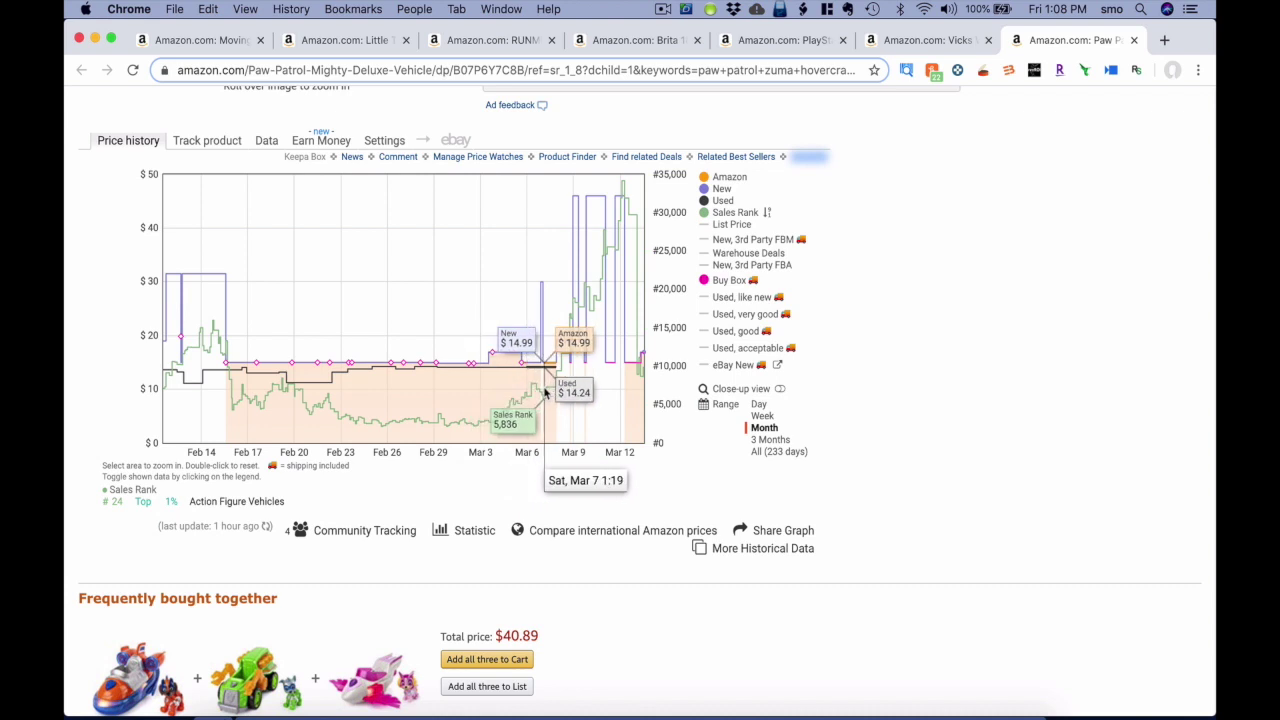
Step: Zoom the Paw Patrol vehicle's Keepa chart into about March 7 onward and hide New, Used, Amazon and Sales Rank, leaving only Buy Box
left_click_drag(538, 395, 669, 392)
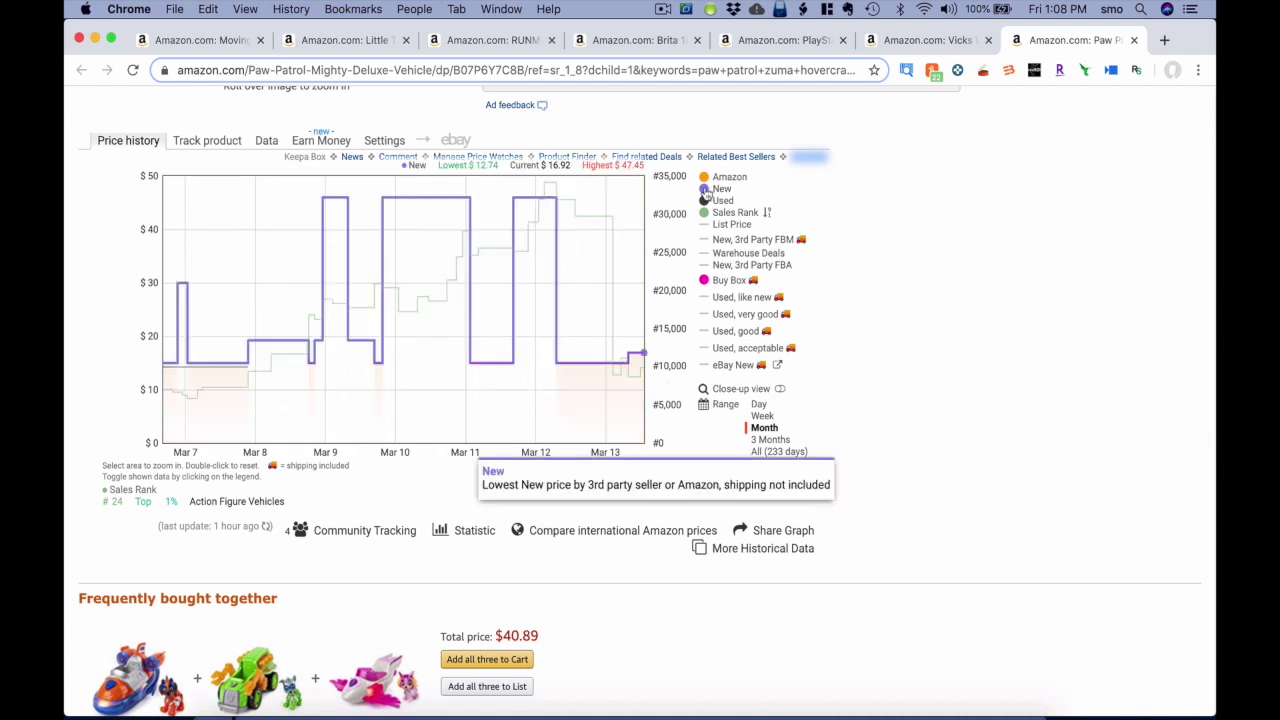
left_click(705, 189)
left_click(705, 205)
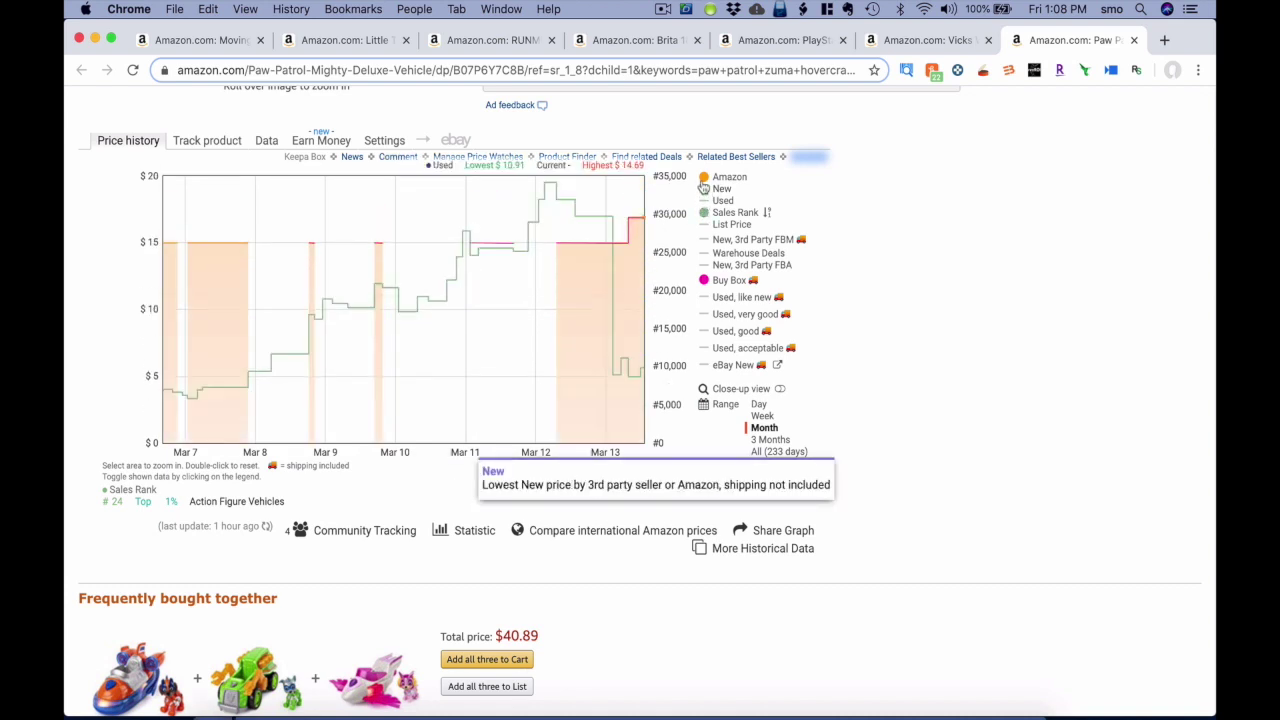
left_click(705, 180)
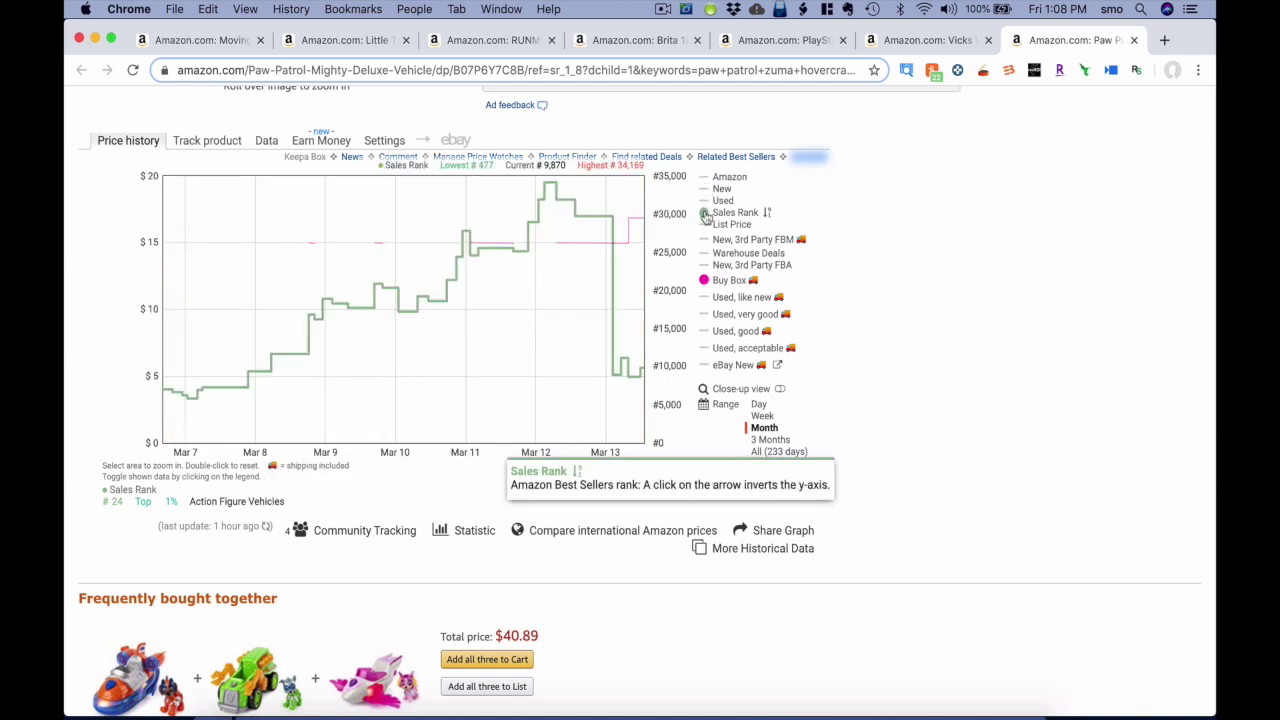
left_click(705, 212)
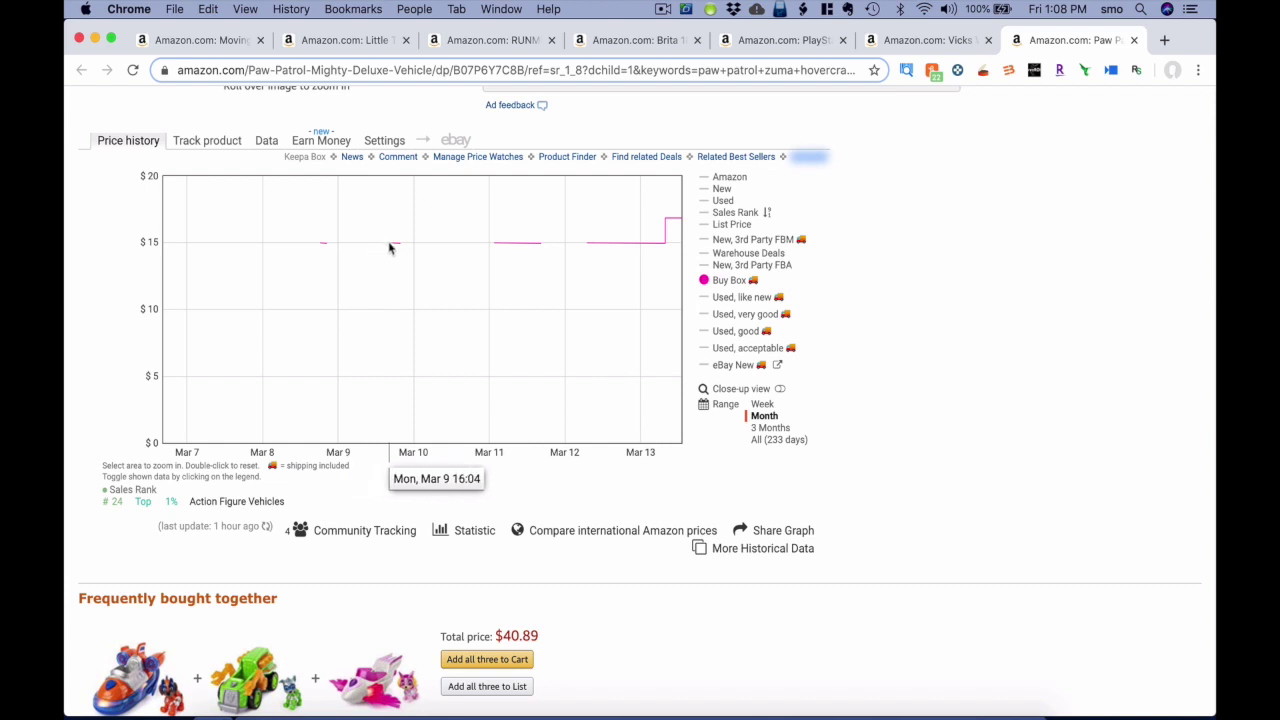
Step: Show the Amazon, Sales Rank and New series again on the Paw Patrol chart, and add the List Price series
left_click(716, 177)
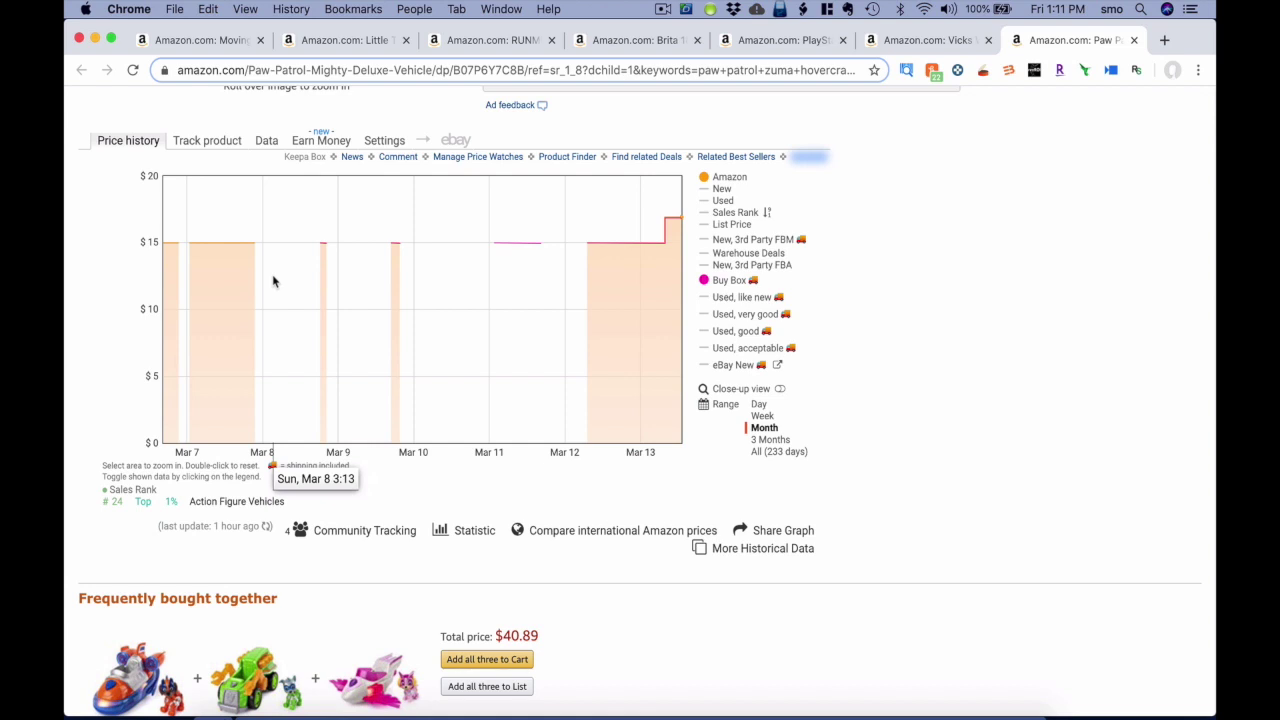
left_click(708, 213)
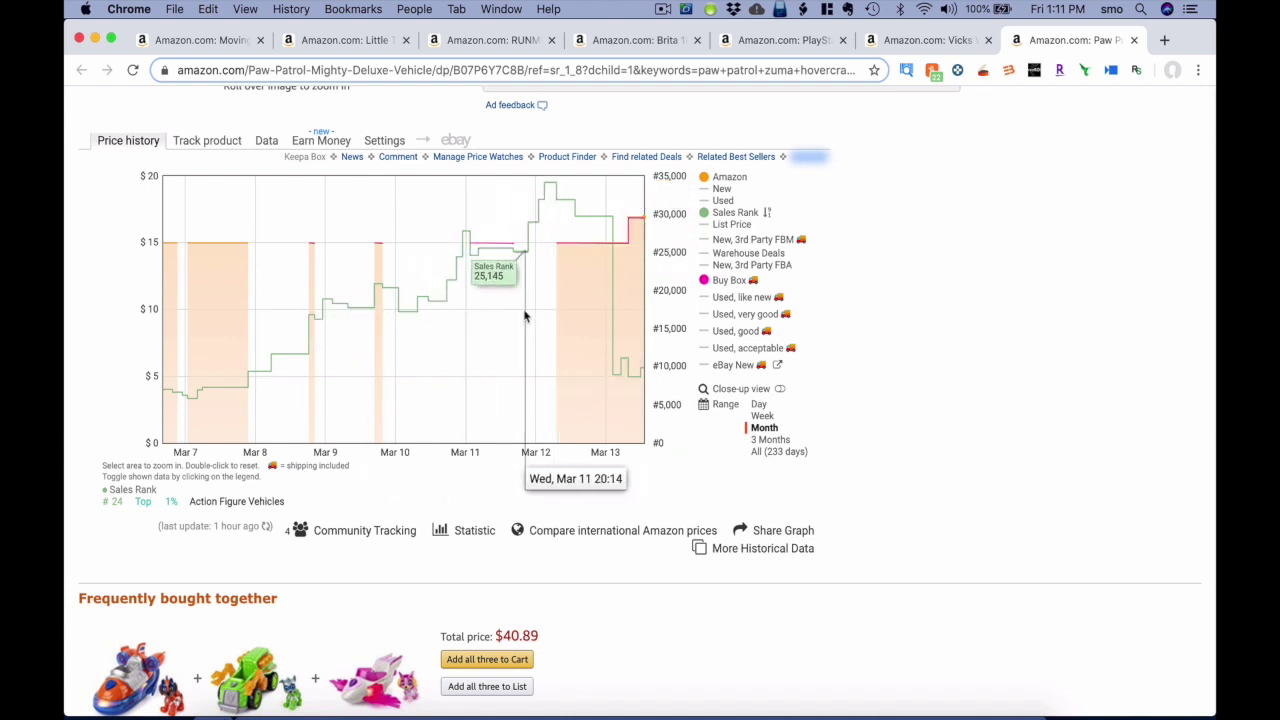
left_click(707, 193)
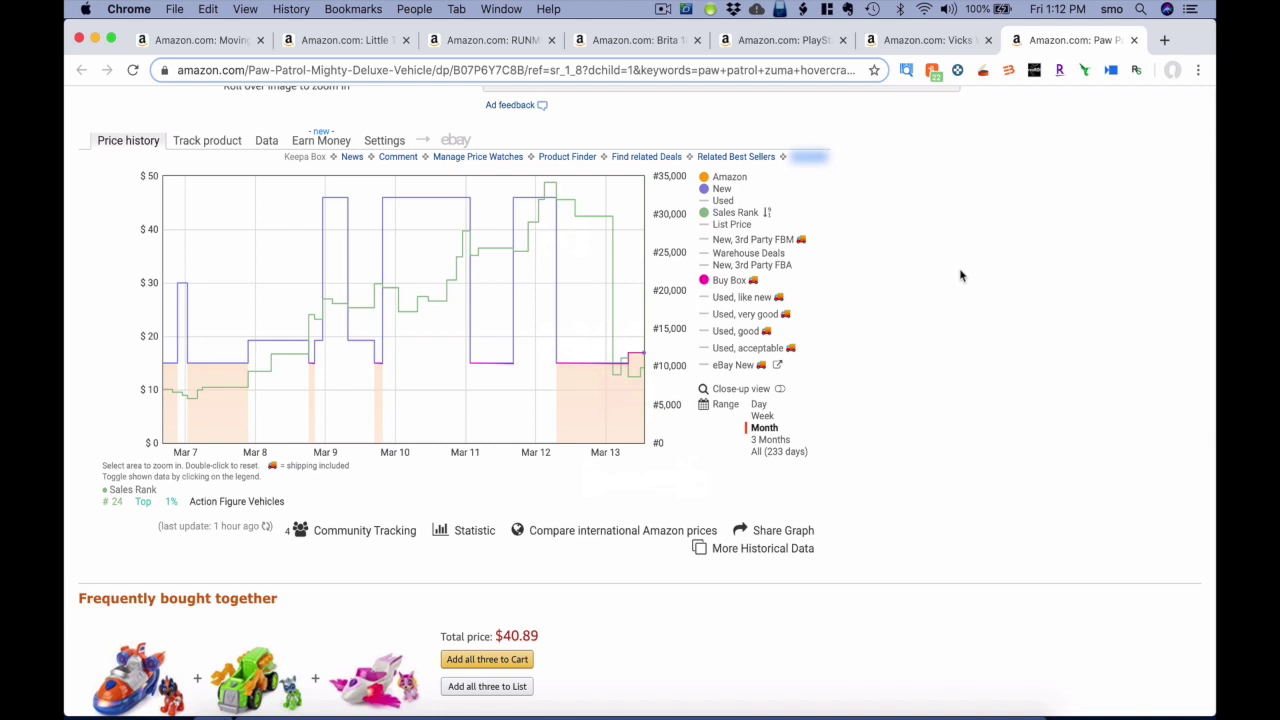
left_click(707, 228)
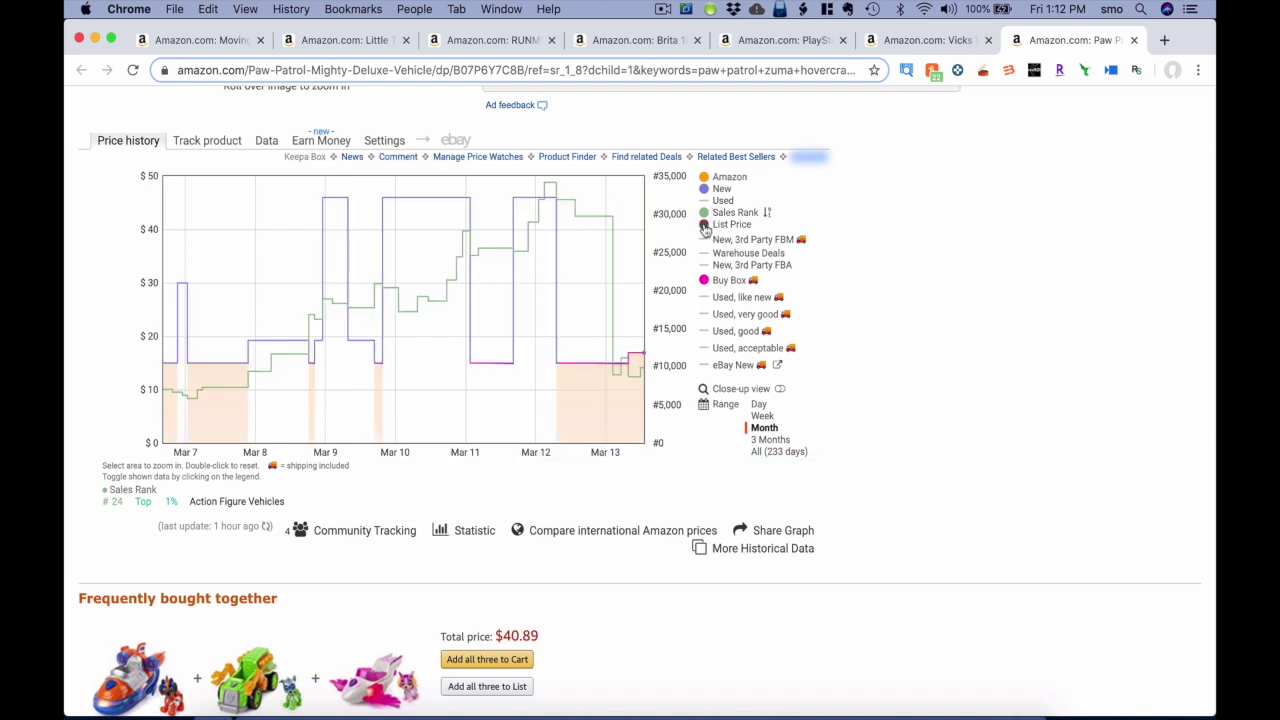